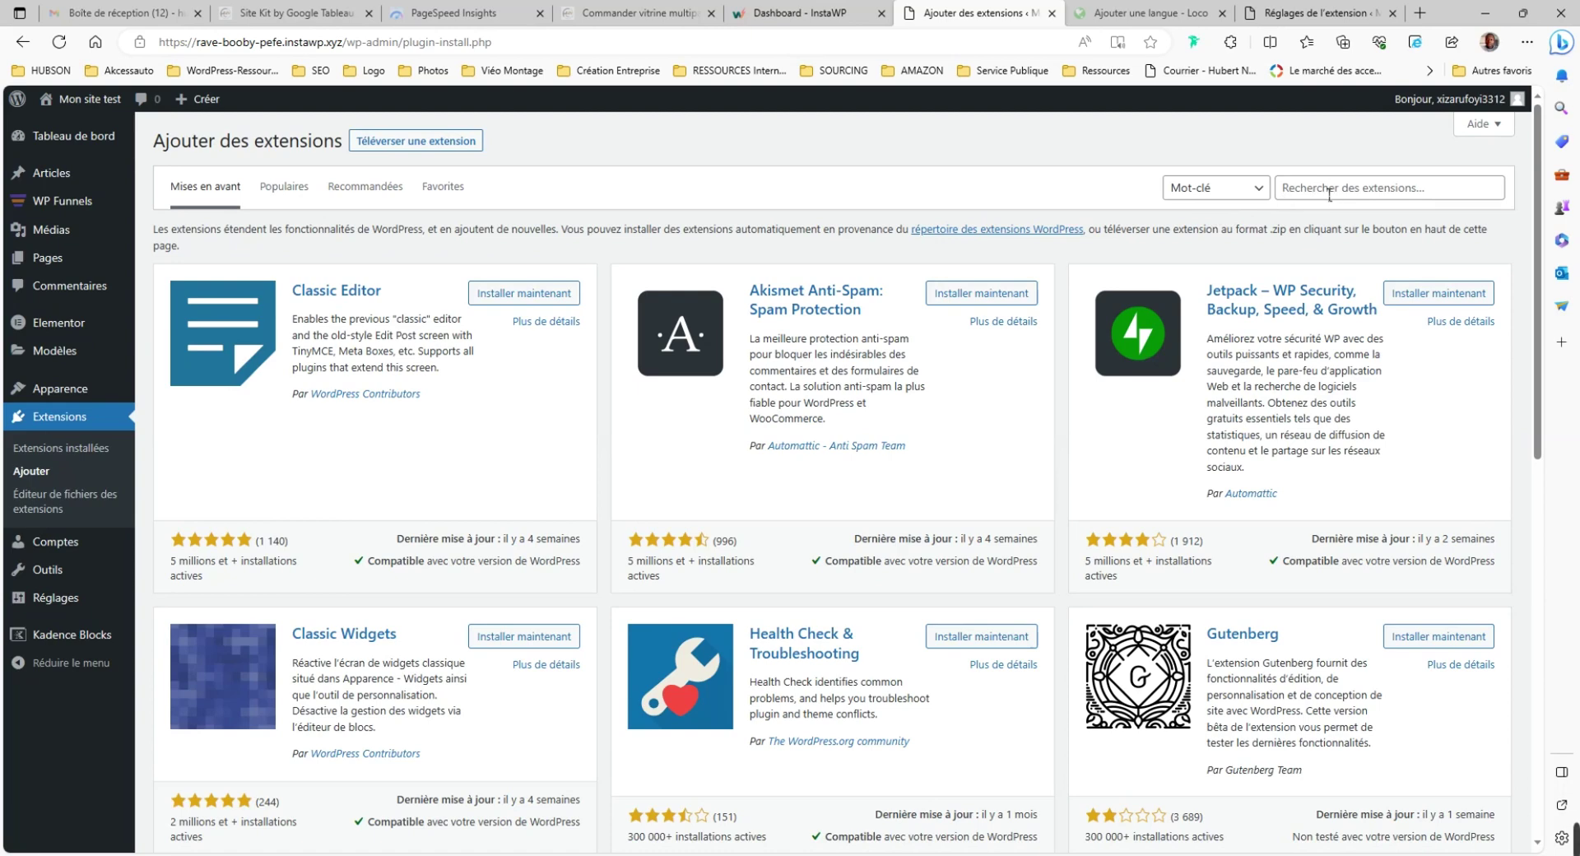
Search the plugin directory for "loco", then install and activate the Loco Translate extension.
{"action": "left_click", "coordinate": [1318, 189]}
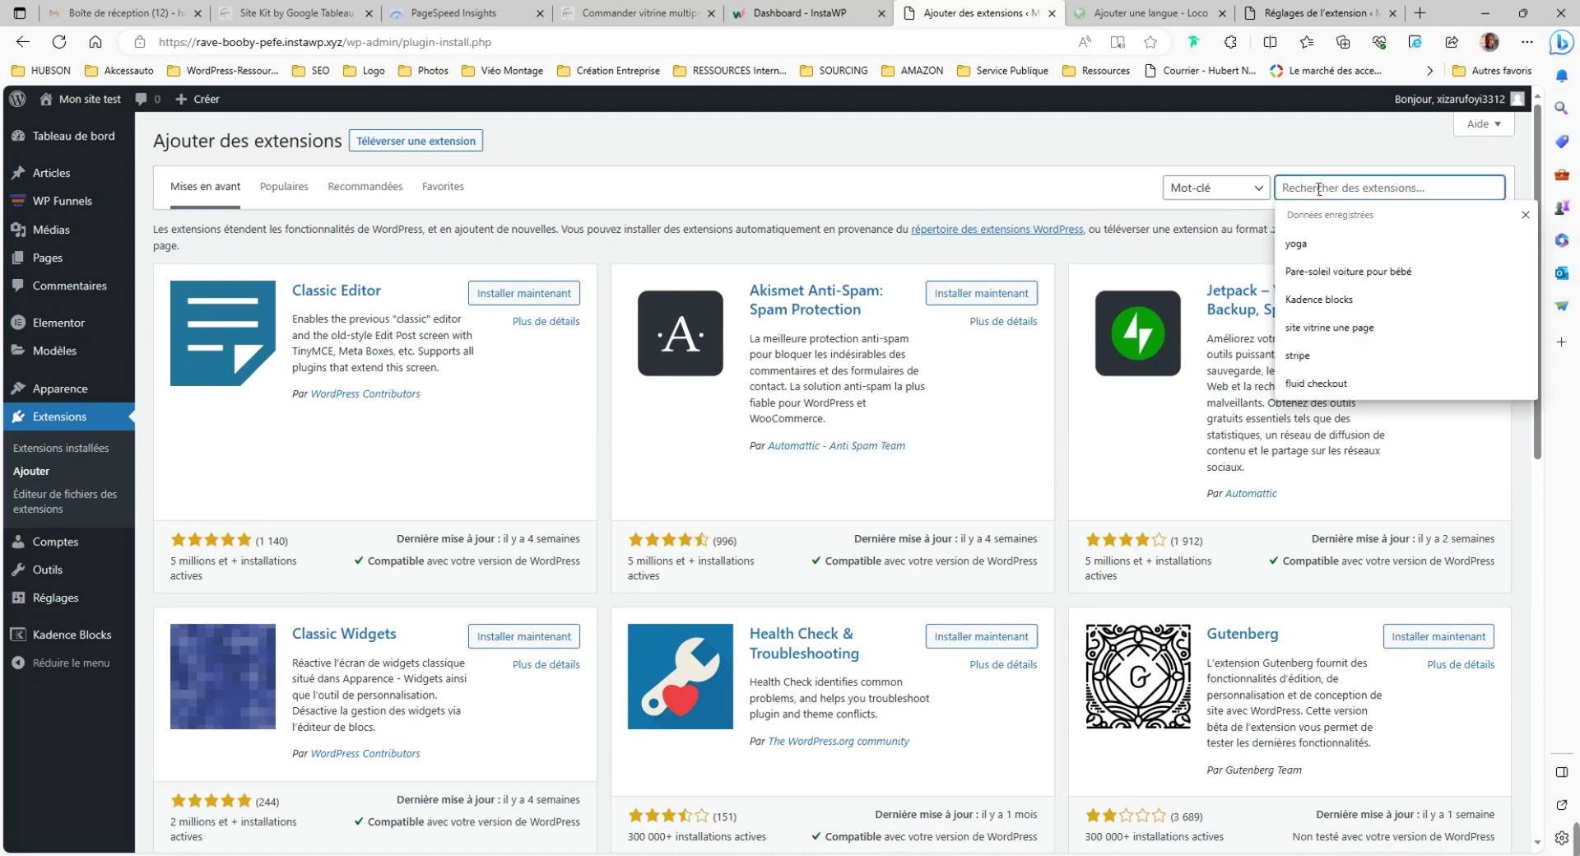
{"action": "type", "text": "loco translate"}
{"action": "key", "text": "BackSpace"}
{"action": "key", "text": "BackSpace"}
{"action": "key", "text": "BackSpace"}
{"action": "key", "text": "BackSpace"}
{"action": "key", "text": "BackSpace"}
{"action": "key", "text": "BackSpace"}
{"action": "key", "text": "BackSpace"}
{"action": "key", "text": "BackSpace"}
{"action": "key", "text": "BackSpace"}
{"action": "key", "text": "BackSpace"}
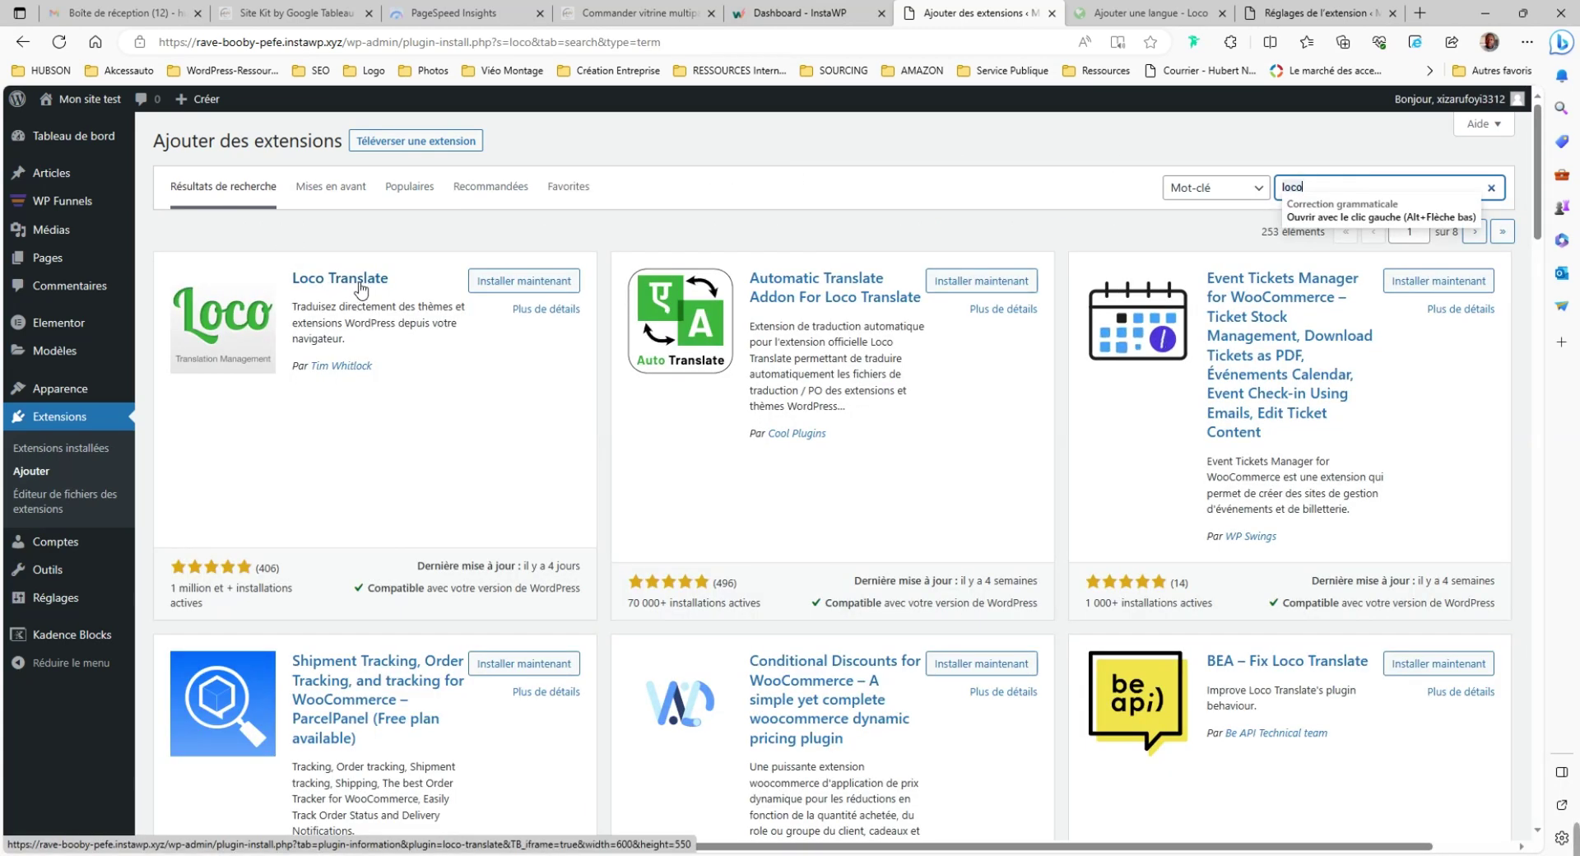
{"action": "left_click", "coordinate": [520, 282]}
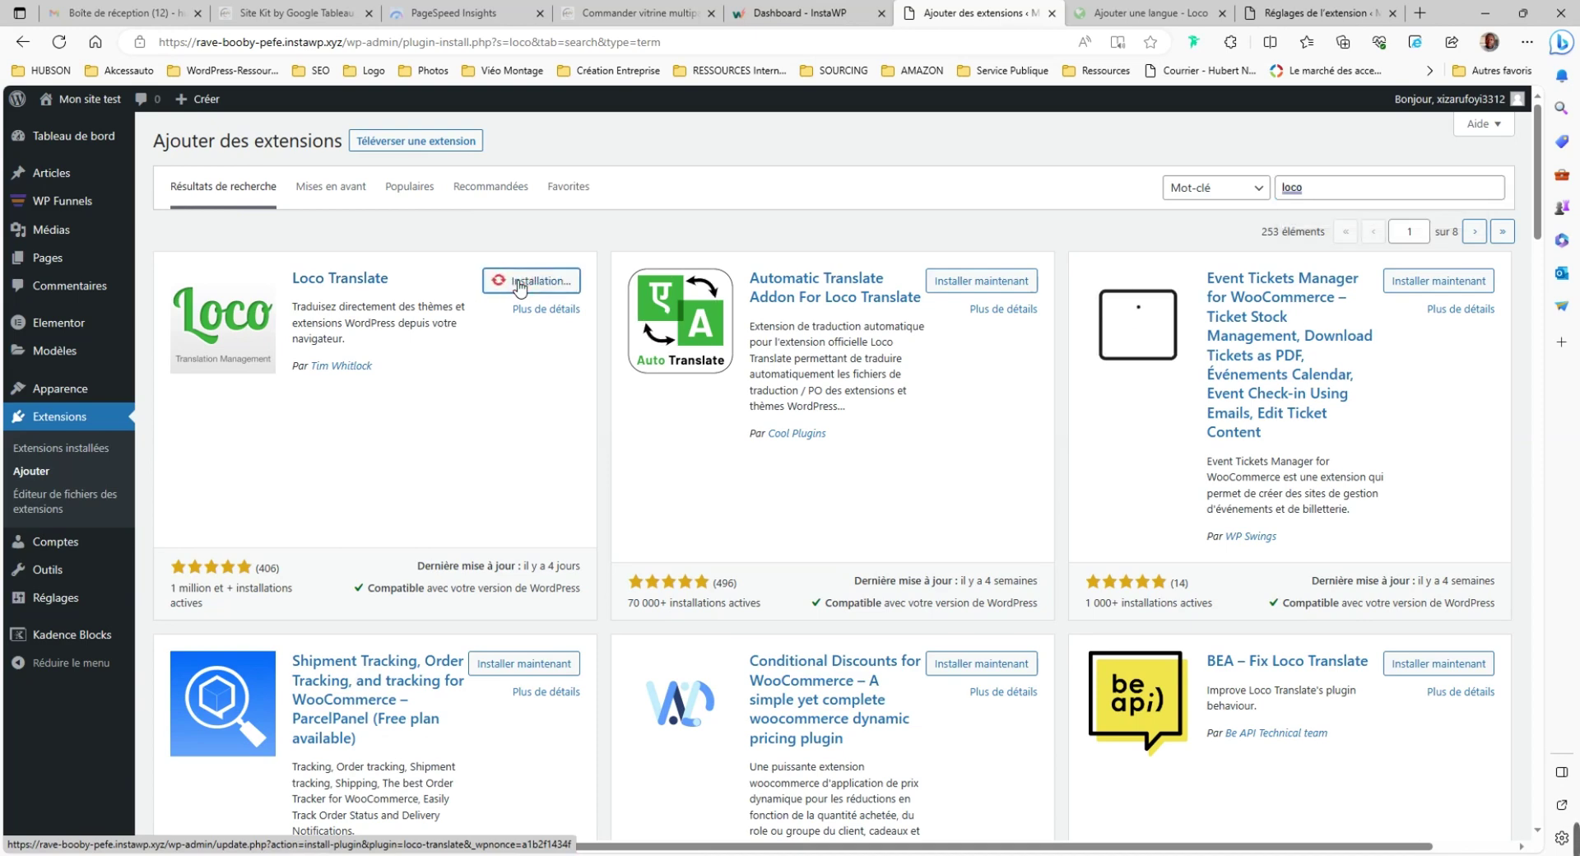
{"action": "left_click", "coordinate": [527, 280]}
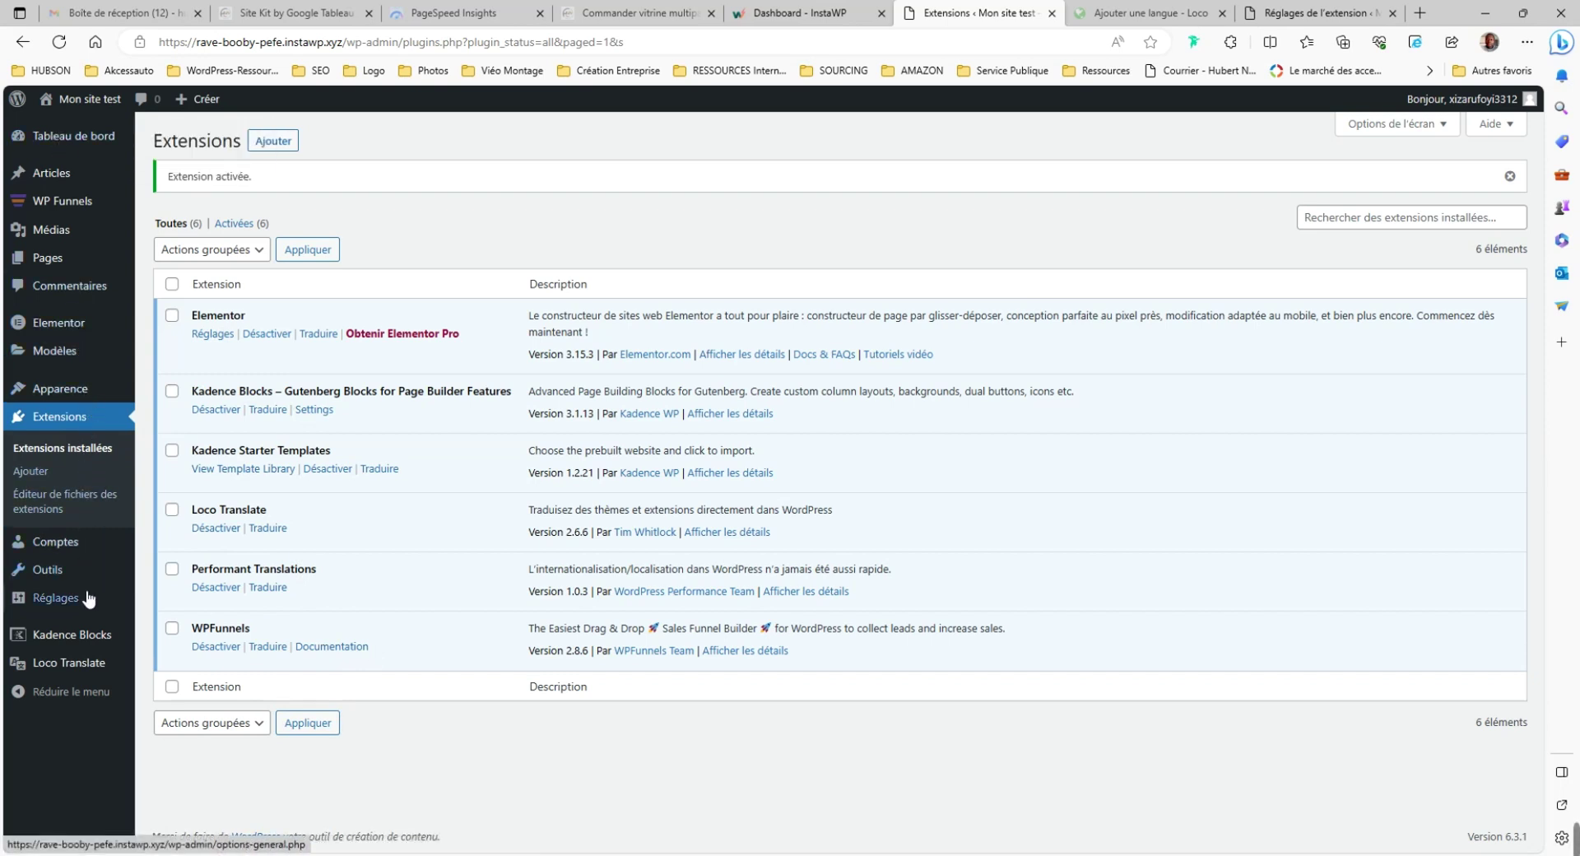
Look through Loco Translate's home overview and its lists of translatable themes and extensions.
{"action": "mouse_move", "coordinate": [70, 673]}
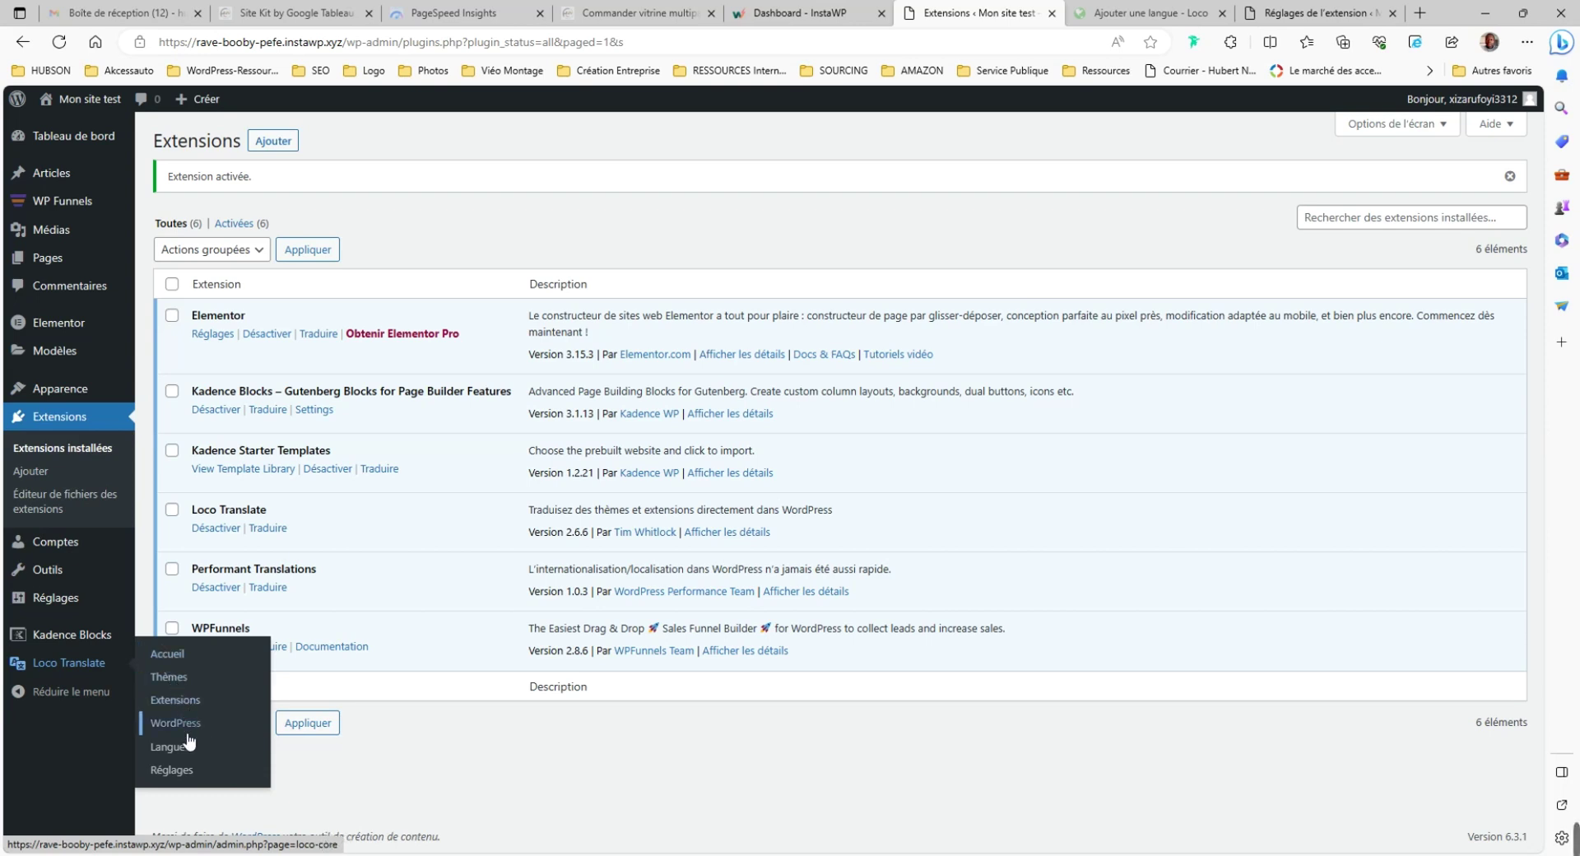
{"action": "left_click", "coordinate": [176, 654]}
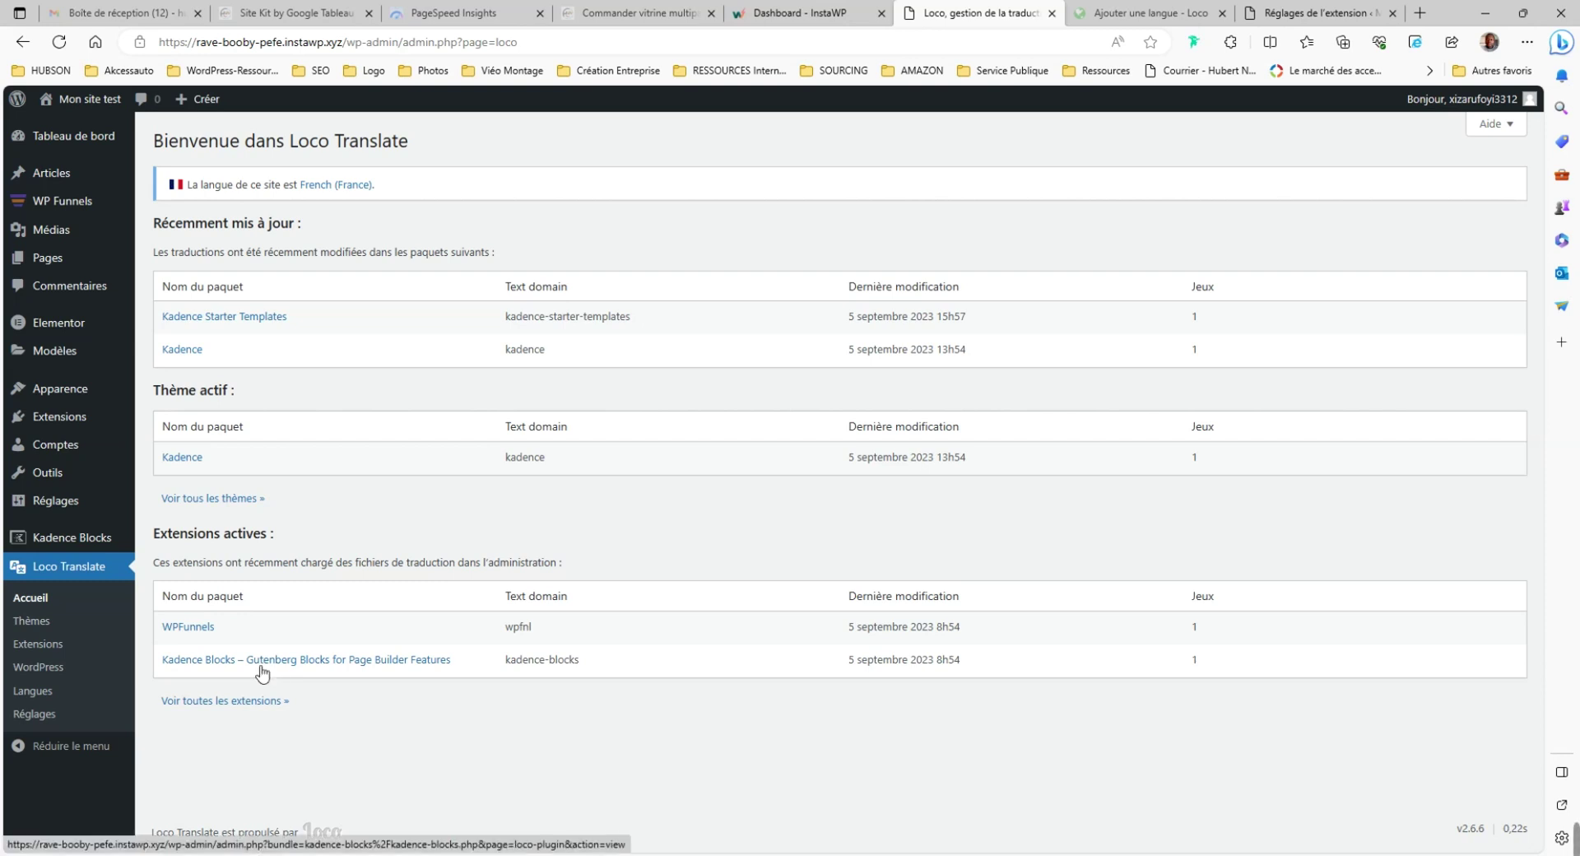
{"action": "left_click", "coordinate": [43, 628]}
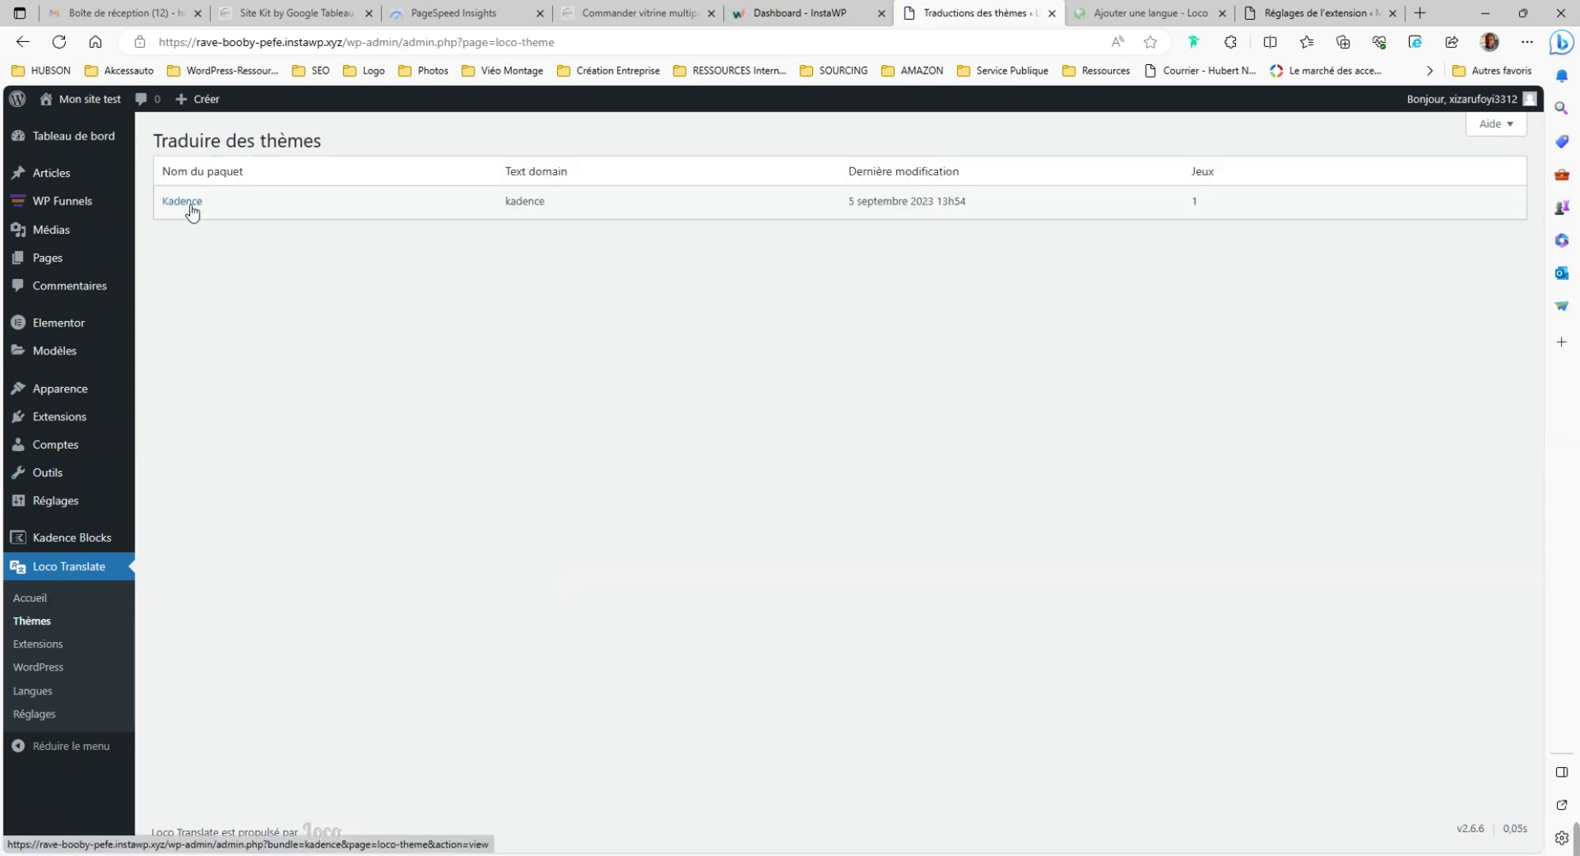
{"action": "left_click", "coordinate": [37, 646]}
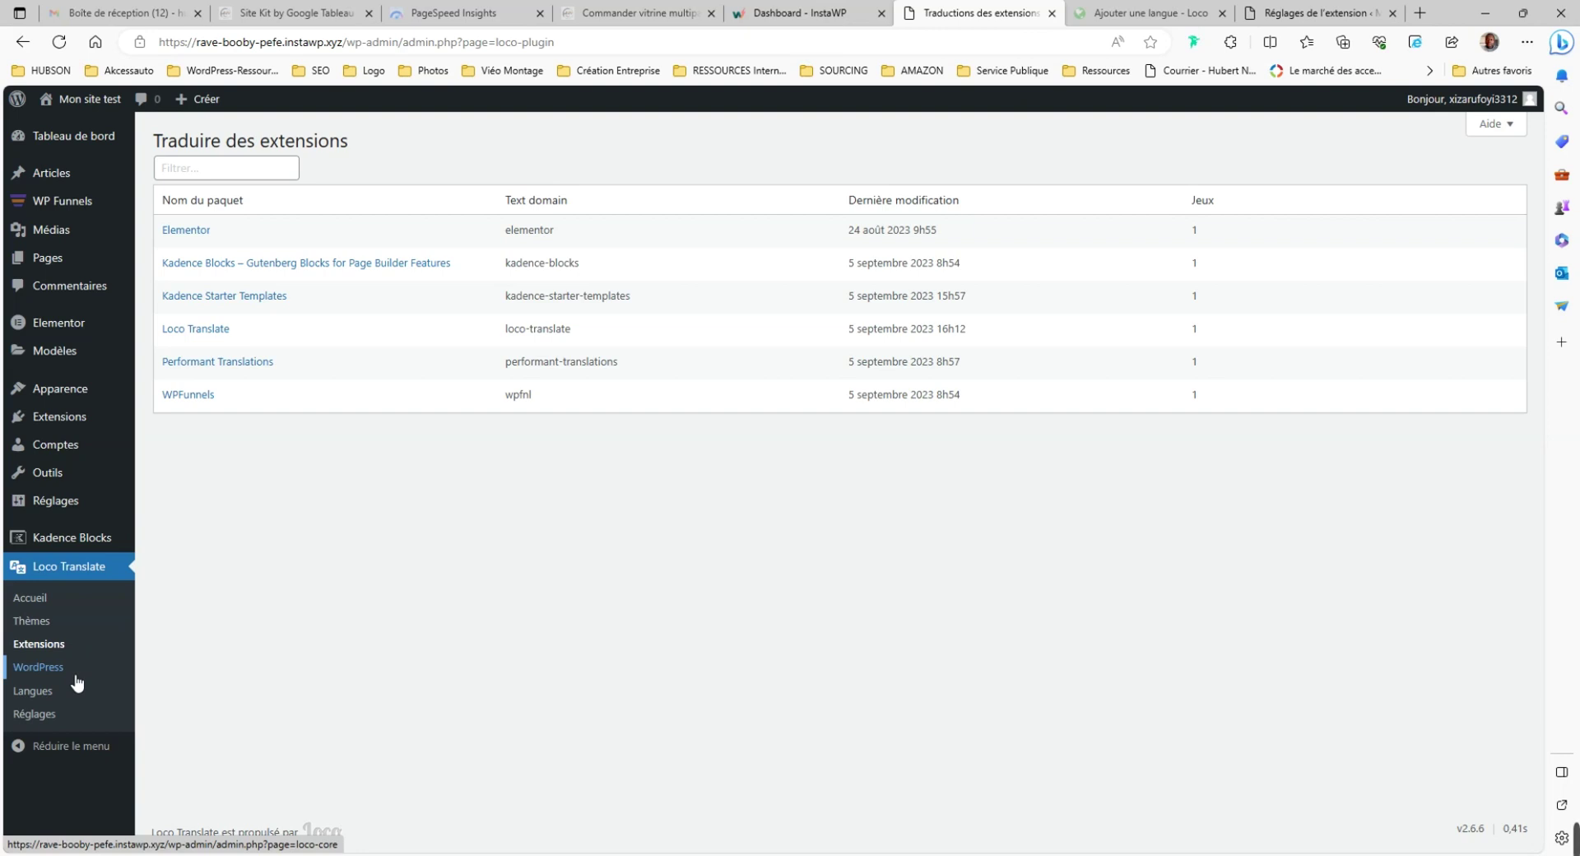
Review Loco Translate's site options, from string extraction down to the role access settings.
{"action": "left_click", "coordinate": [37, 714]}
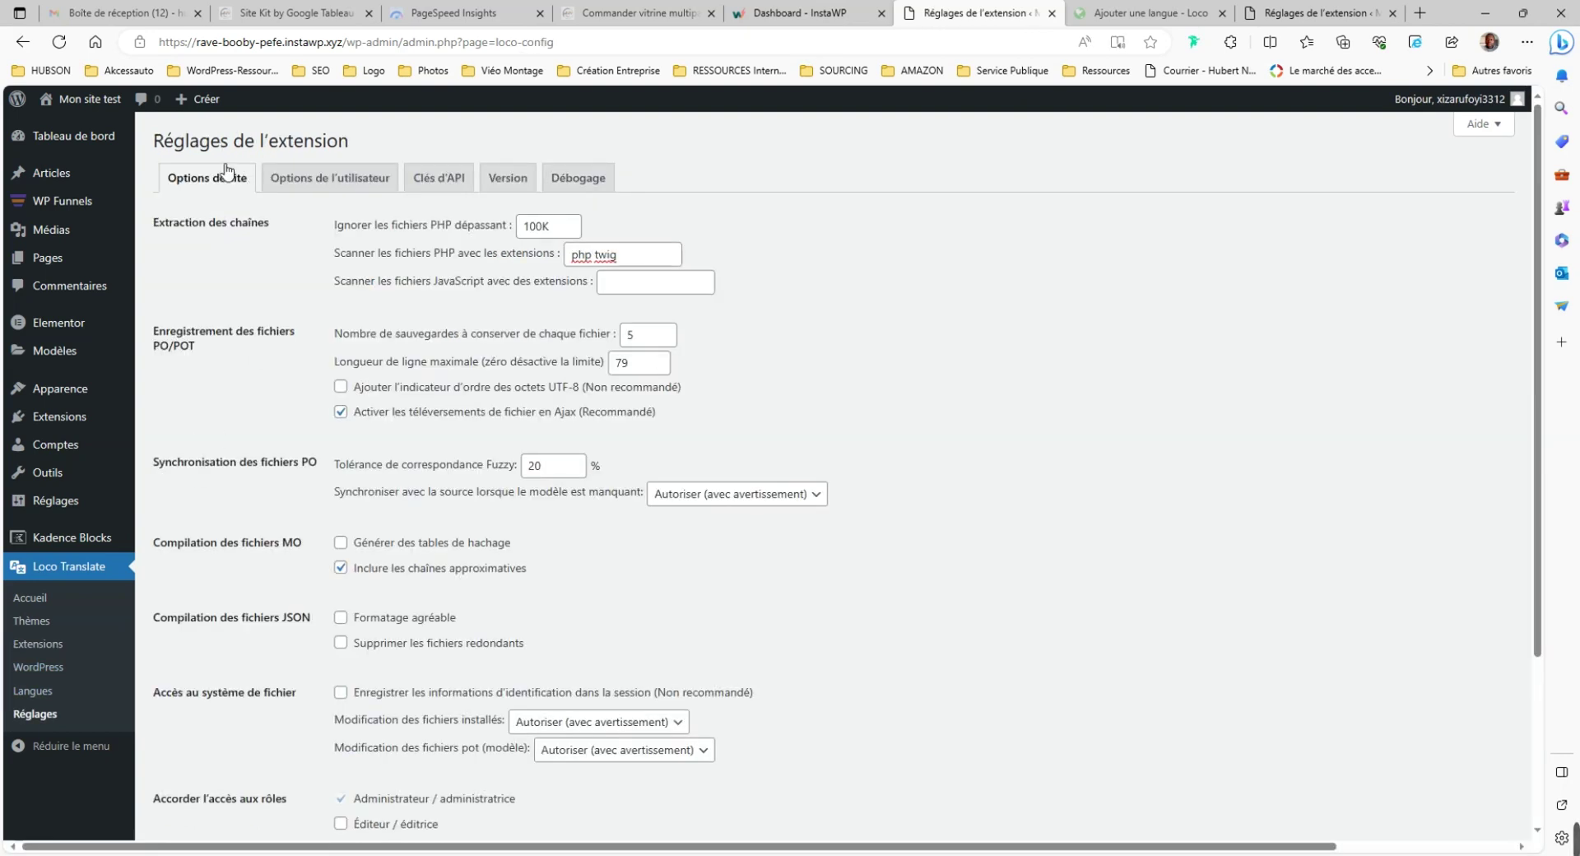
{"action": "scroll", "coordinate": [270, 327], "scroll_direction": "down", "scroll_amount": 3}
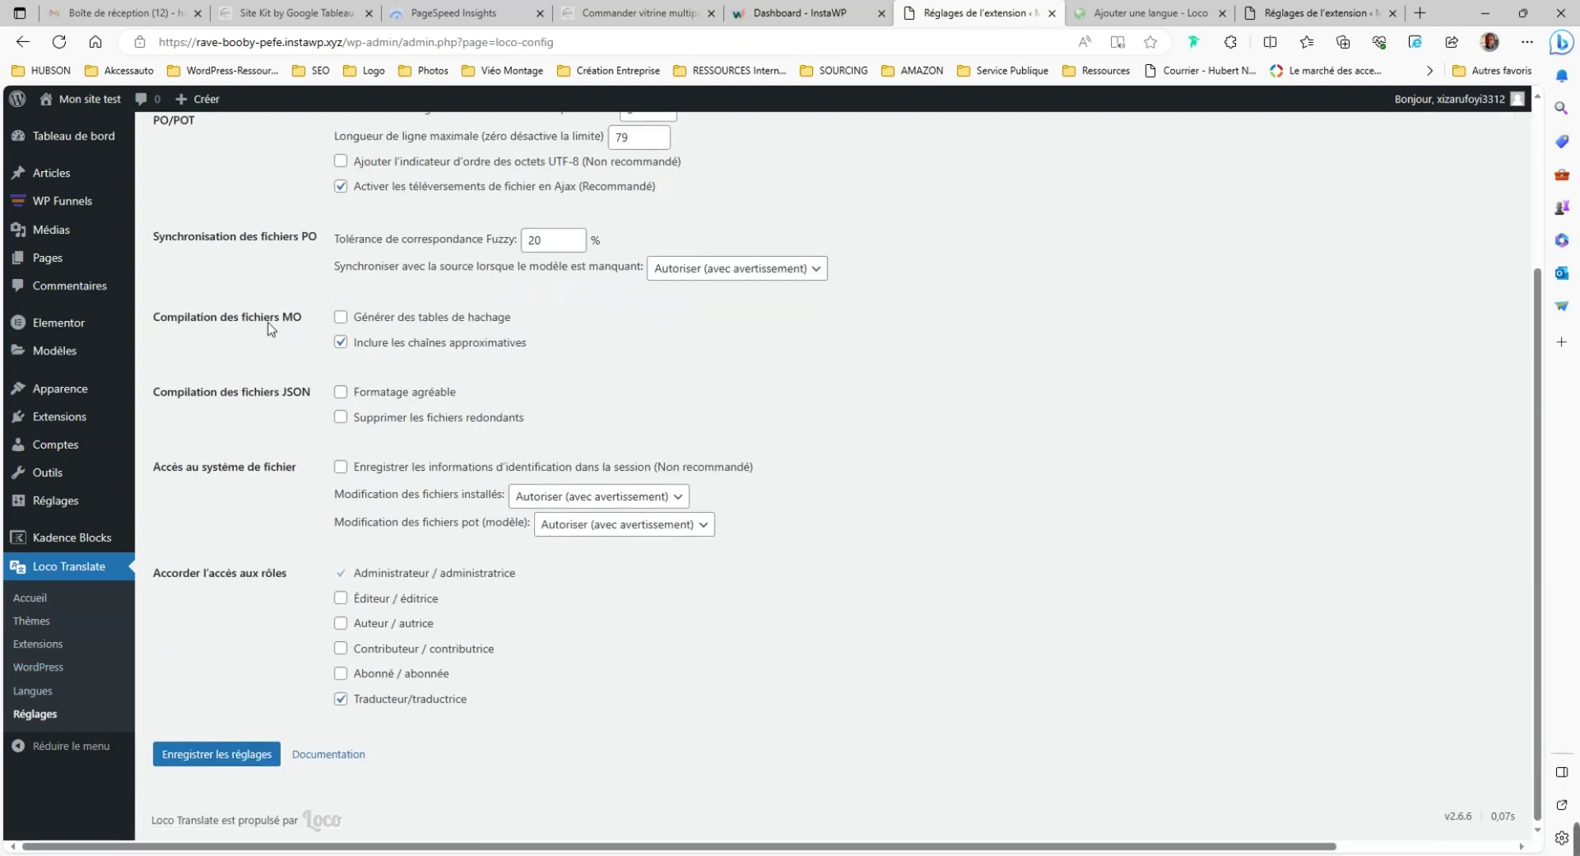
{"action": "scroll", "coordinate": [646, 639], "scroll_direction": "up", "scroll_amount": 3}
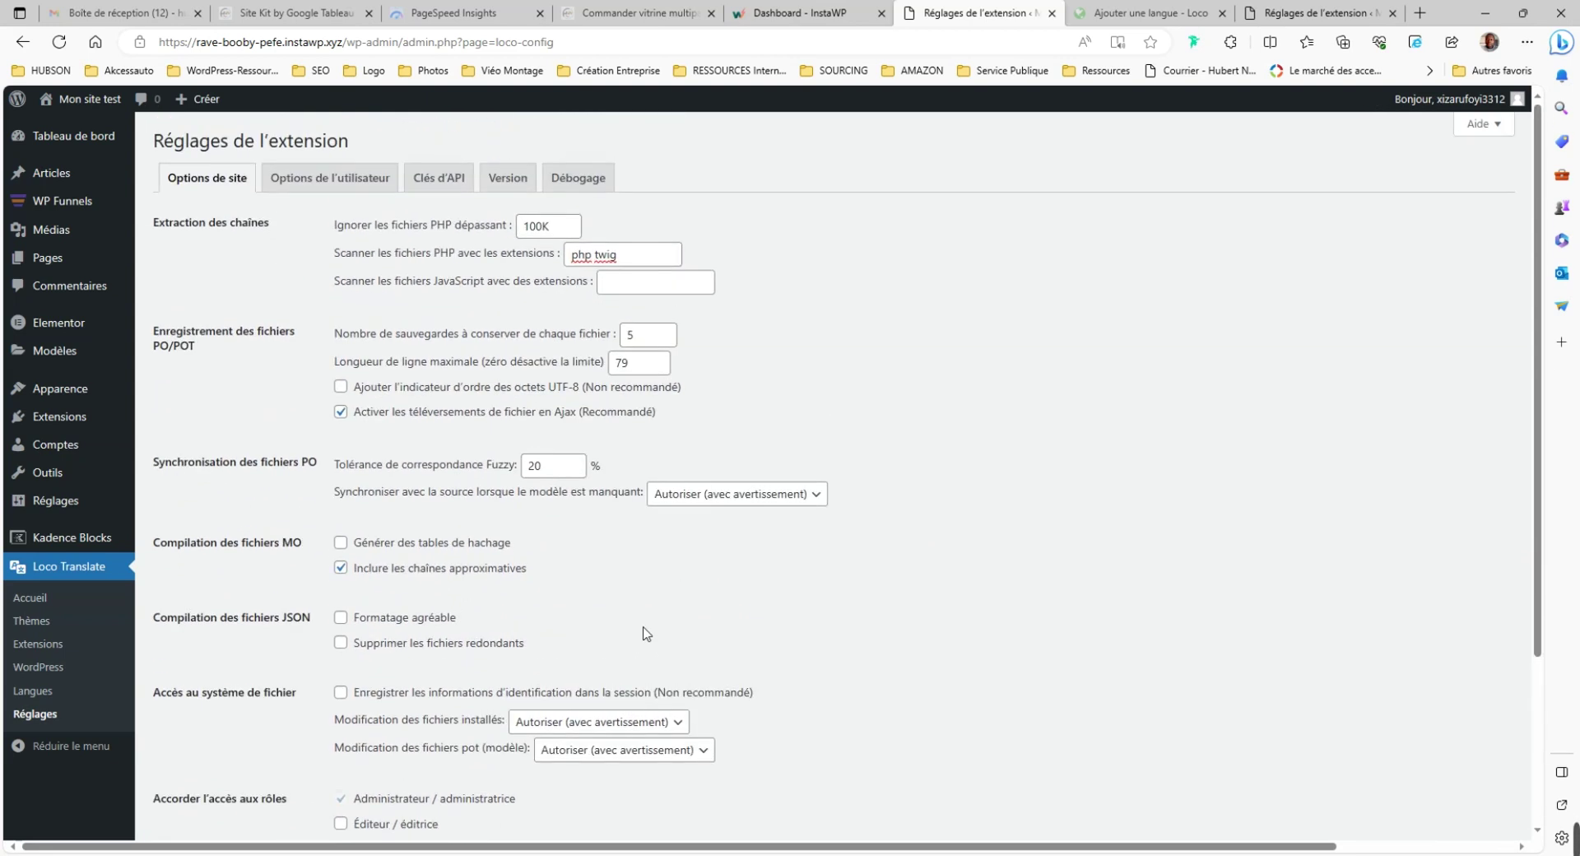
{"action": "scroll", "coordinate": [350, 369], "scroll_direction": "down", "scroll_amount": 3}
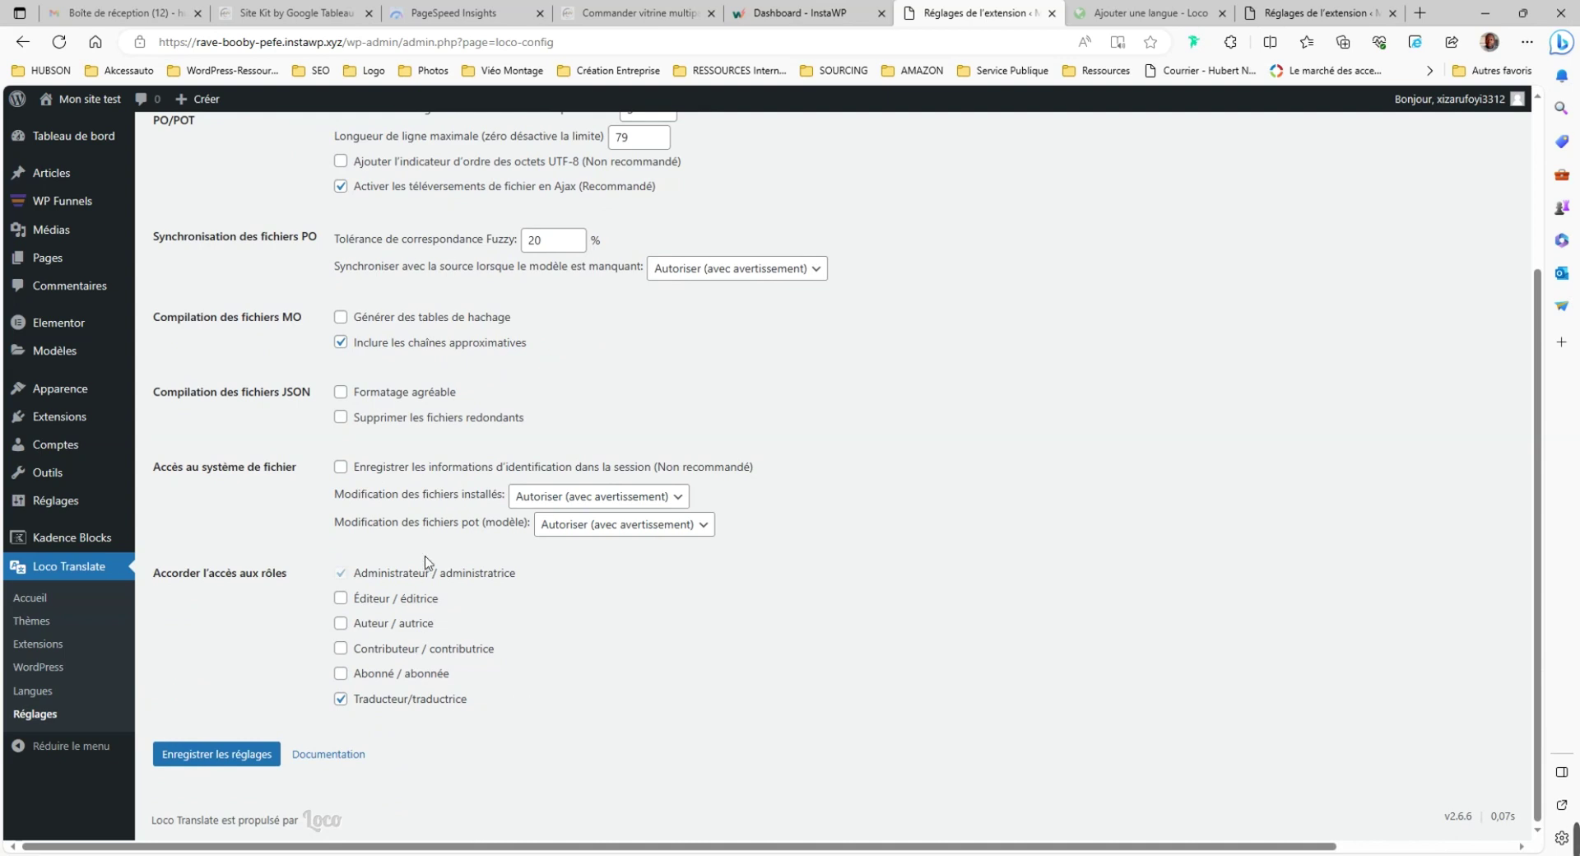
{"action": "scroll", "coordinate": [434, 452], "scroll_direction": "up", "scroll_amount": 2}
{"action": "scroll", "coordinate": [437, 453], "scroll_direction": "down", "scroll_amount": 2}
Open the French translation file fr_FR.po of the Kadence theme in the Loco Translate editor.
{"action": "left_click", "coordinate": [37, 621]}
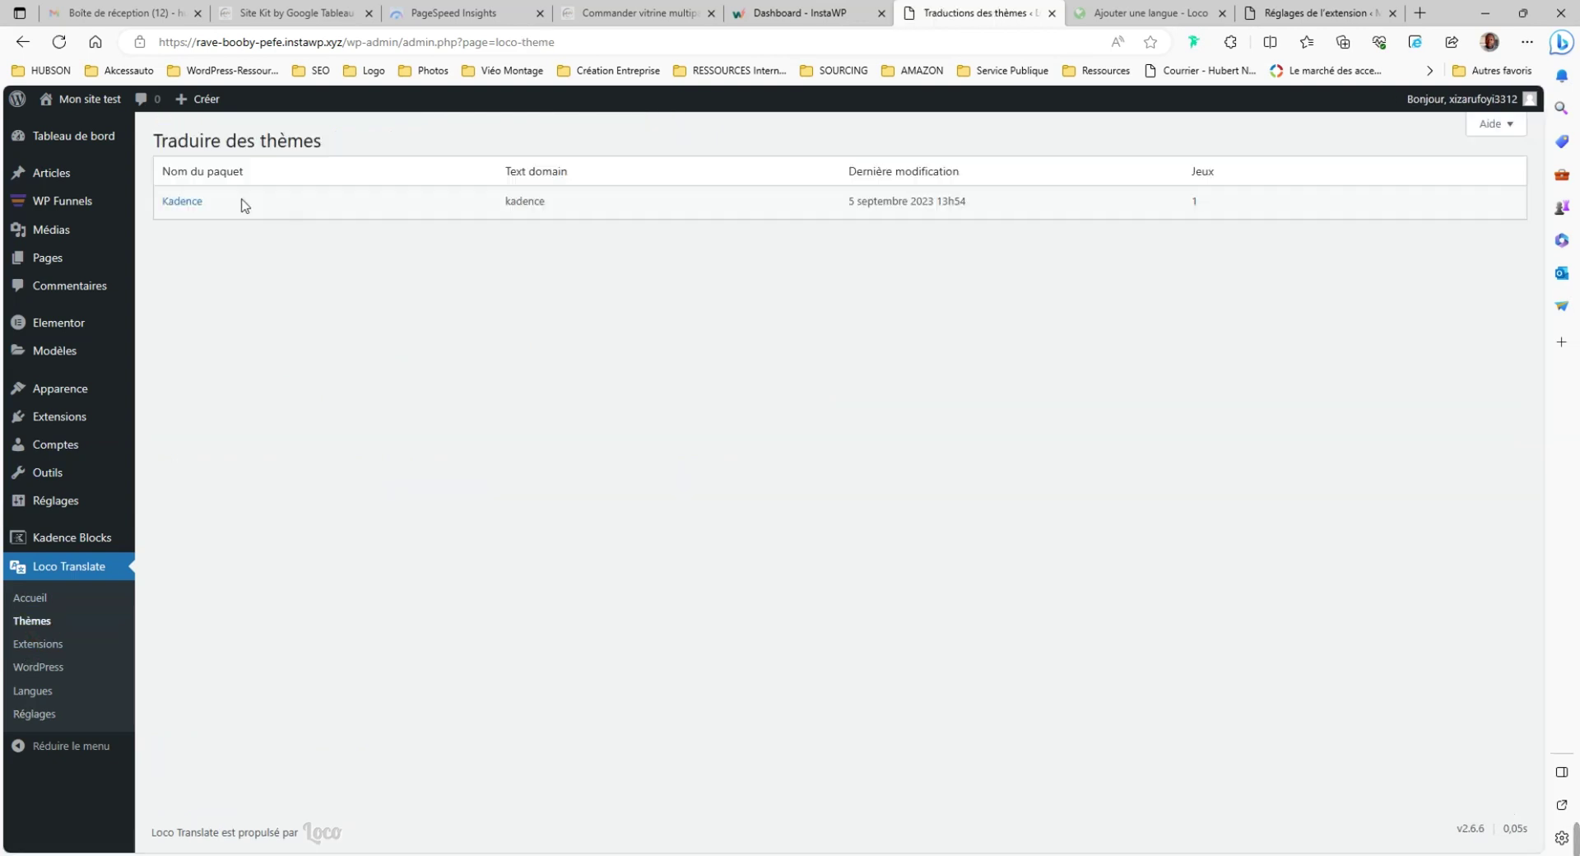
{"action": "left_click", "coordinate": [186, 204]}
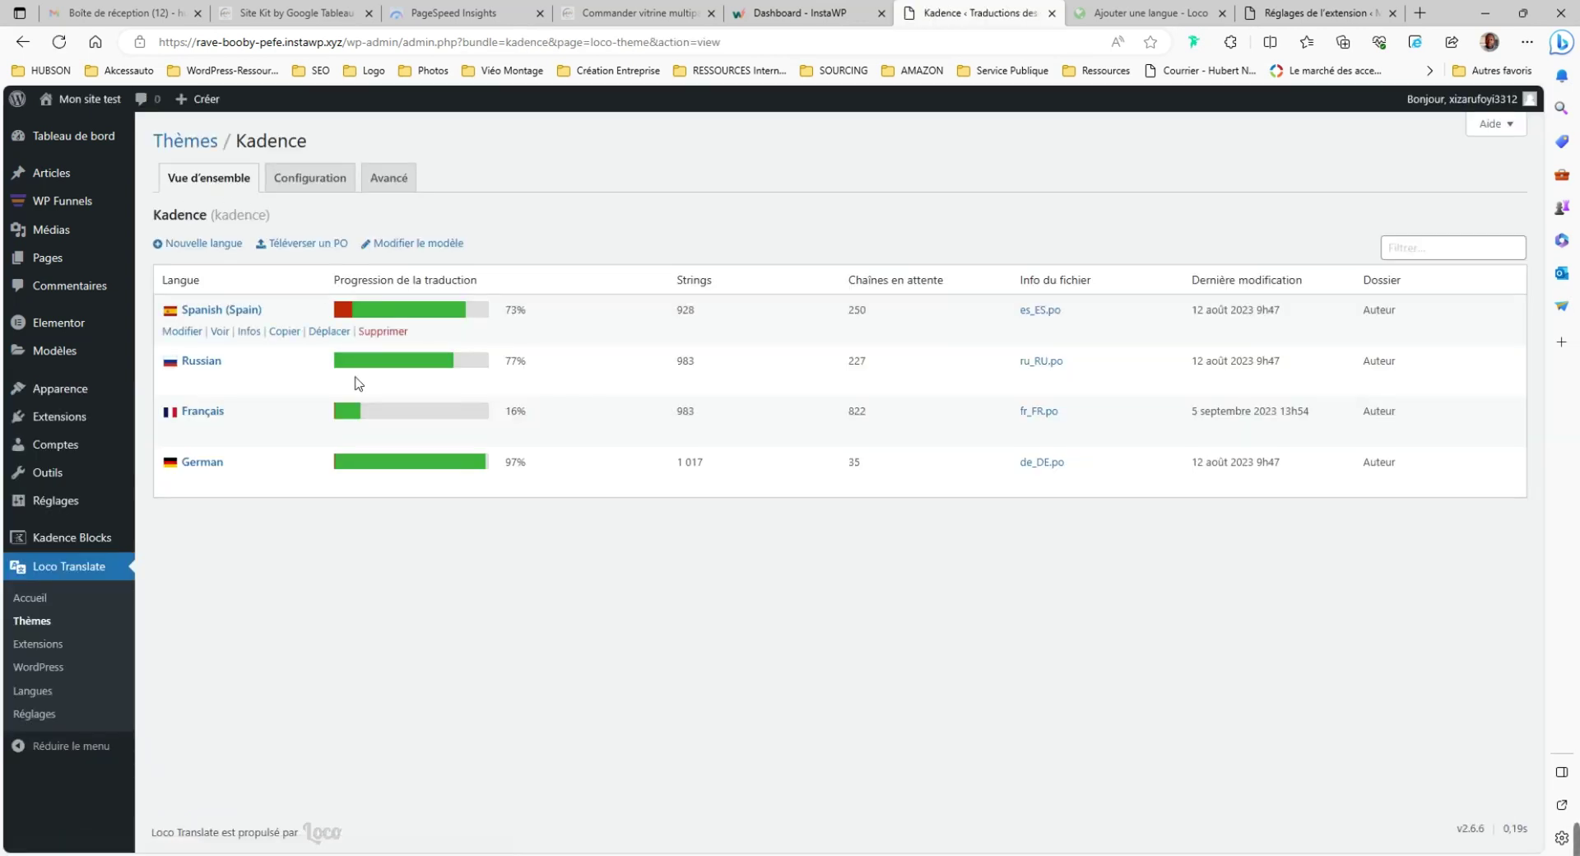
{"action": "mouse_move", "coordinate": [234, 315]}
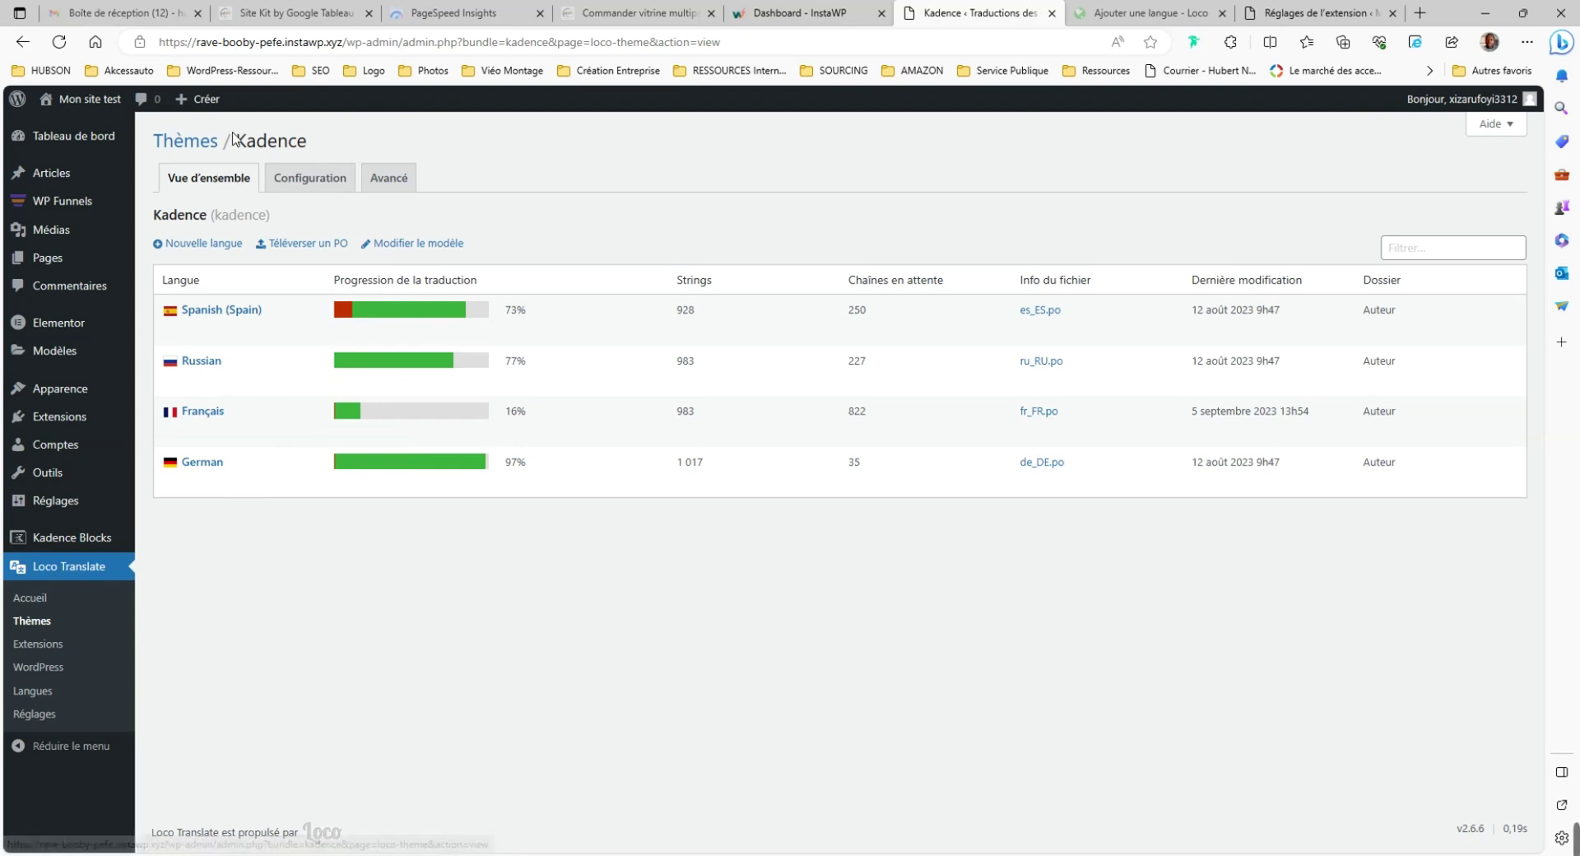
{"action": "mouse_move", "coordinate": [413, 365]}
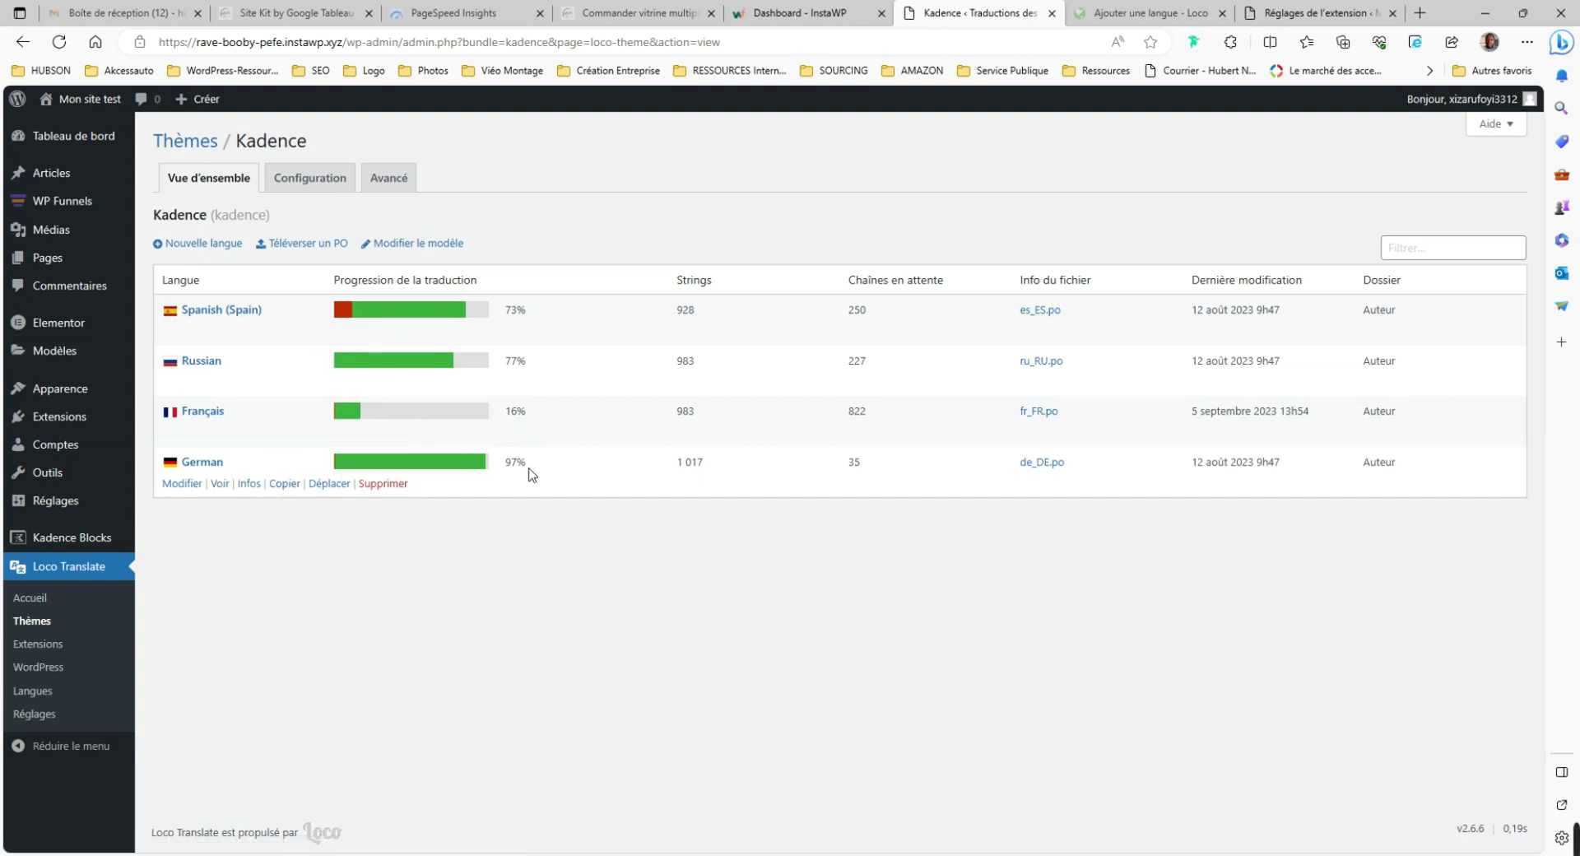
{"action": "left_click", "coordinate": [192, 418]}
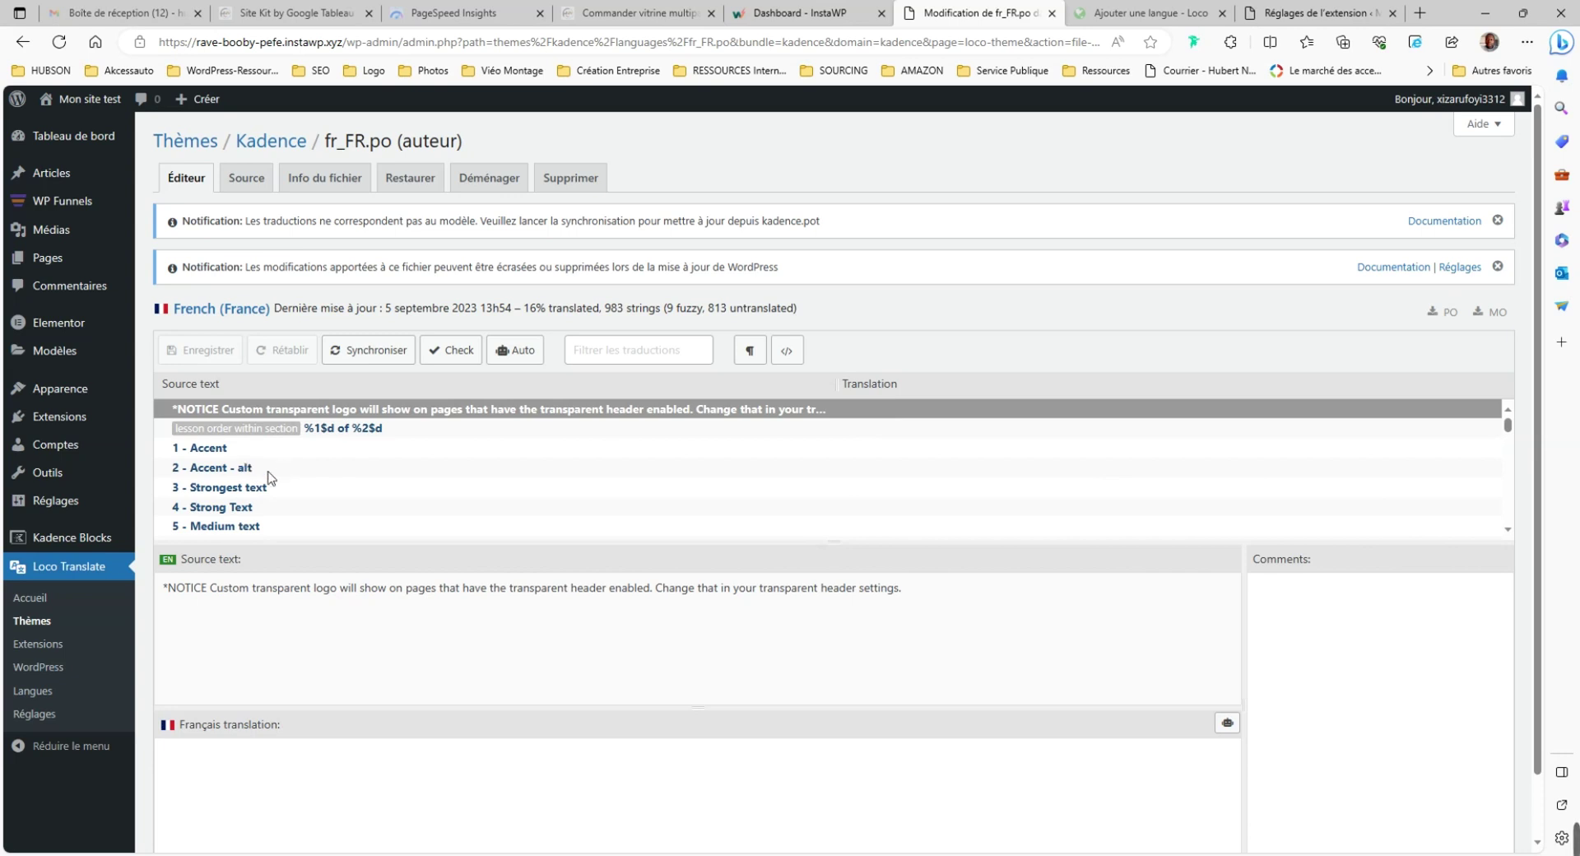
Examine the list of source strings in the Kadence theme's French translation file.
{"action": "scroll", "coordinate": [271, 477], "scroll_direction": "down", "scroll_amount": 5}
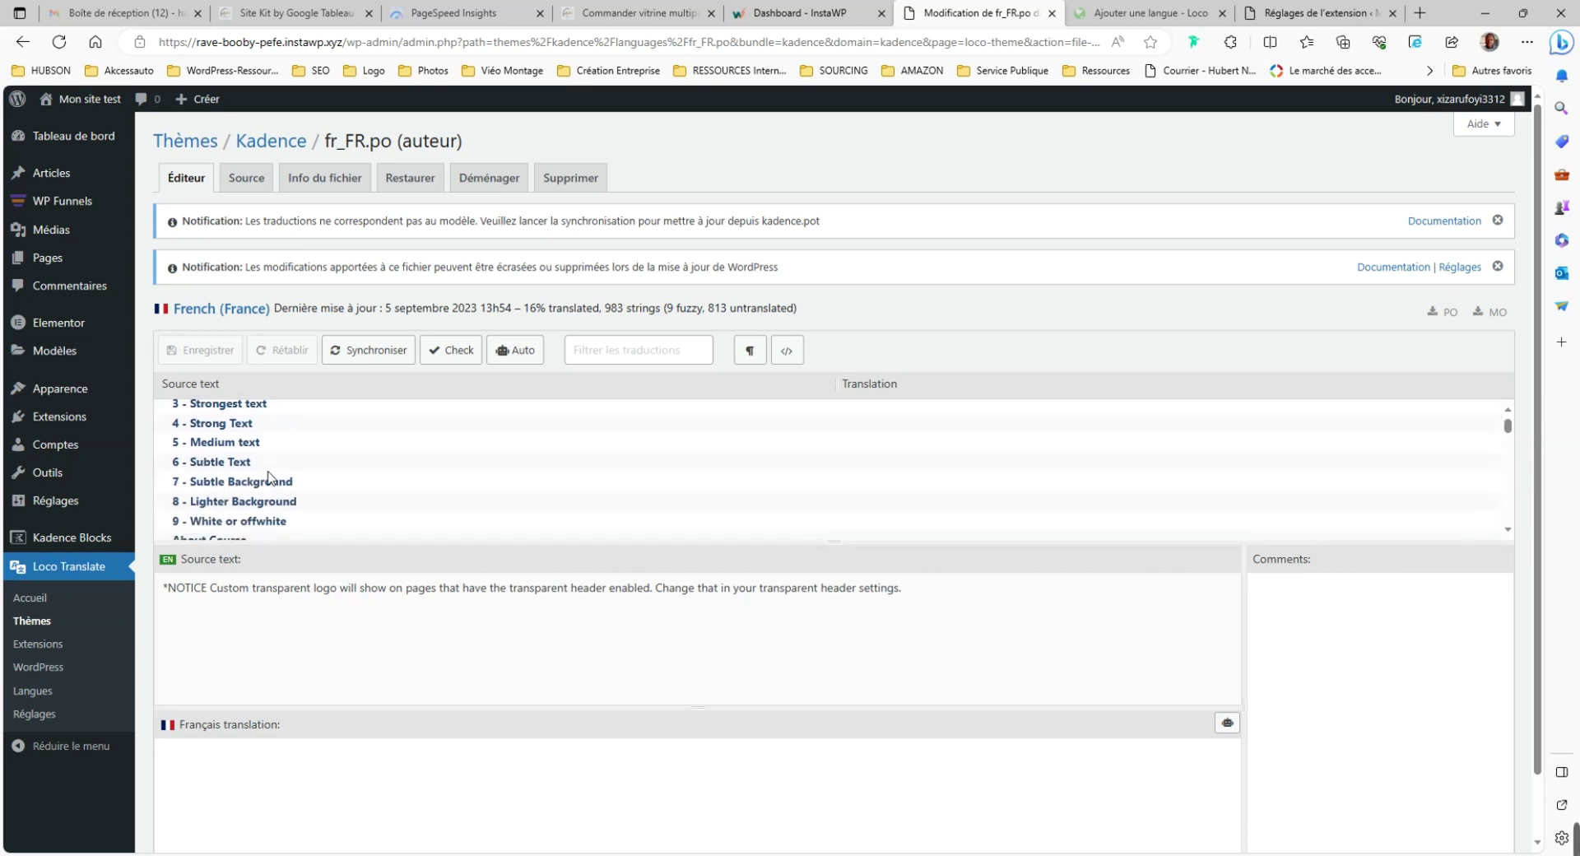
{"action": "scroll", "coordinate": [271, 477], "scroll_direction": "down", "scroll_amount": 6}
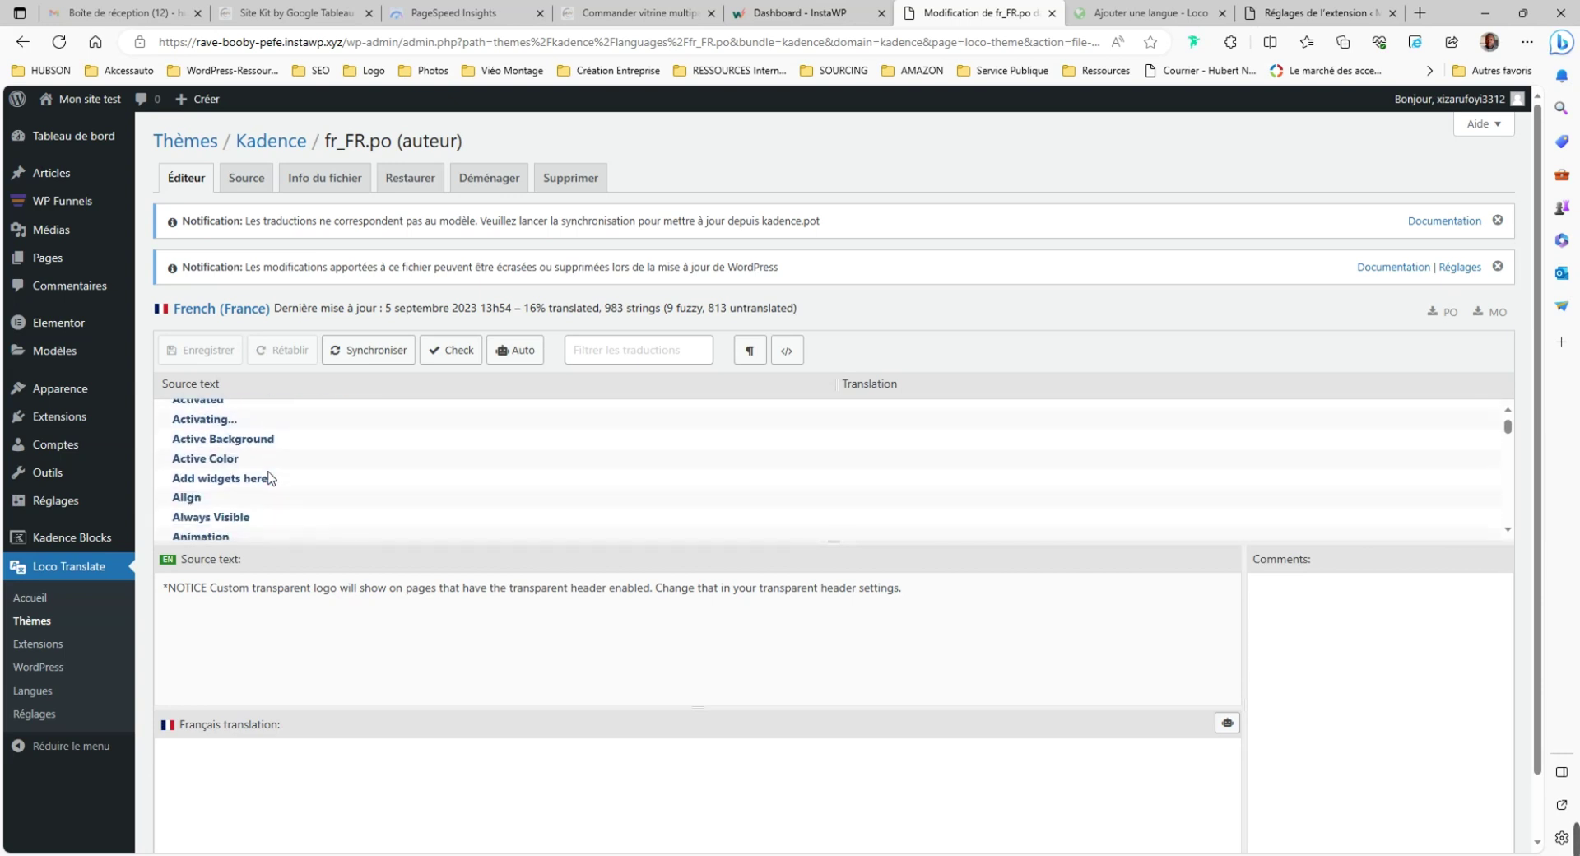
{"action": "scroll", "coordinate": [271, 477], "scroll_direction": "down", "scroll_amount": 6}
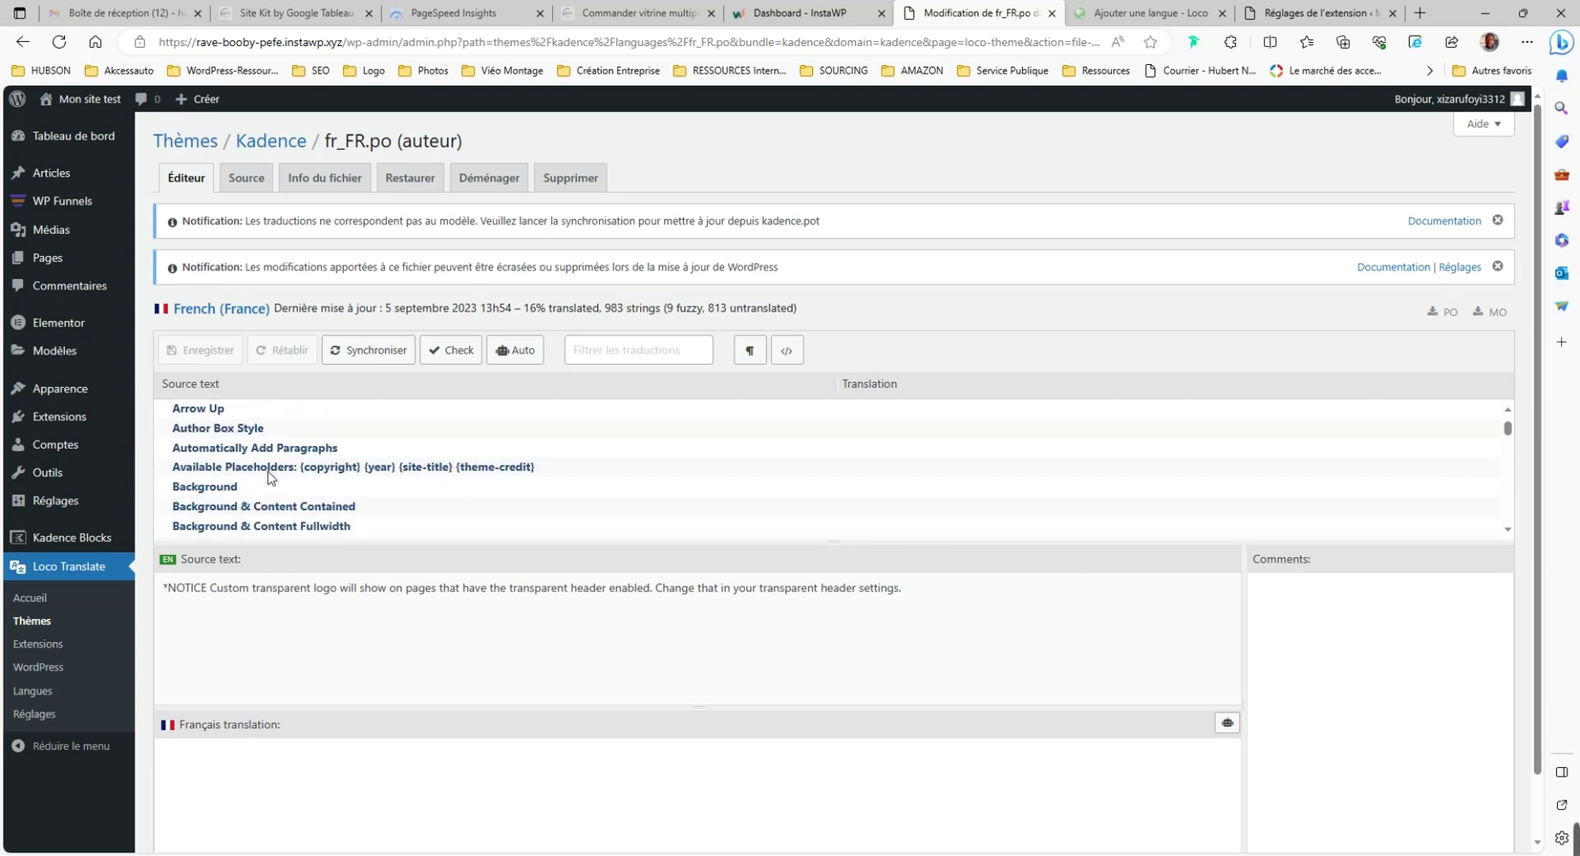
{"action": "scroll", "coordinate": [271, 477], "scroll_direction": "down", "scroll_amount": 6}
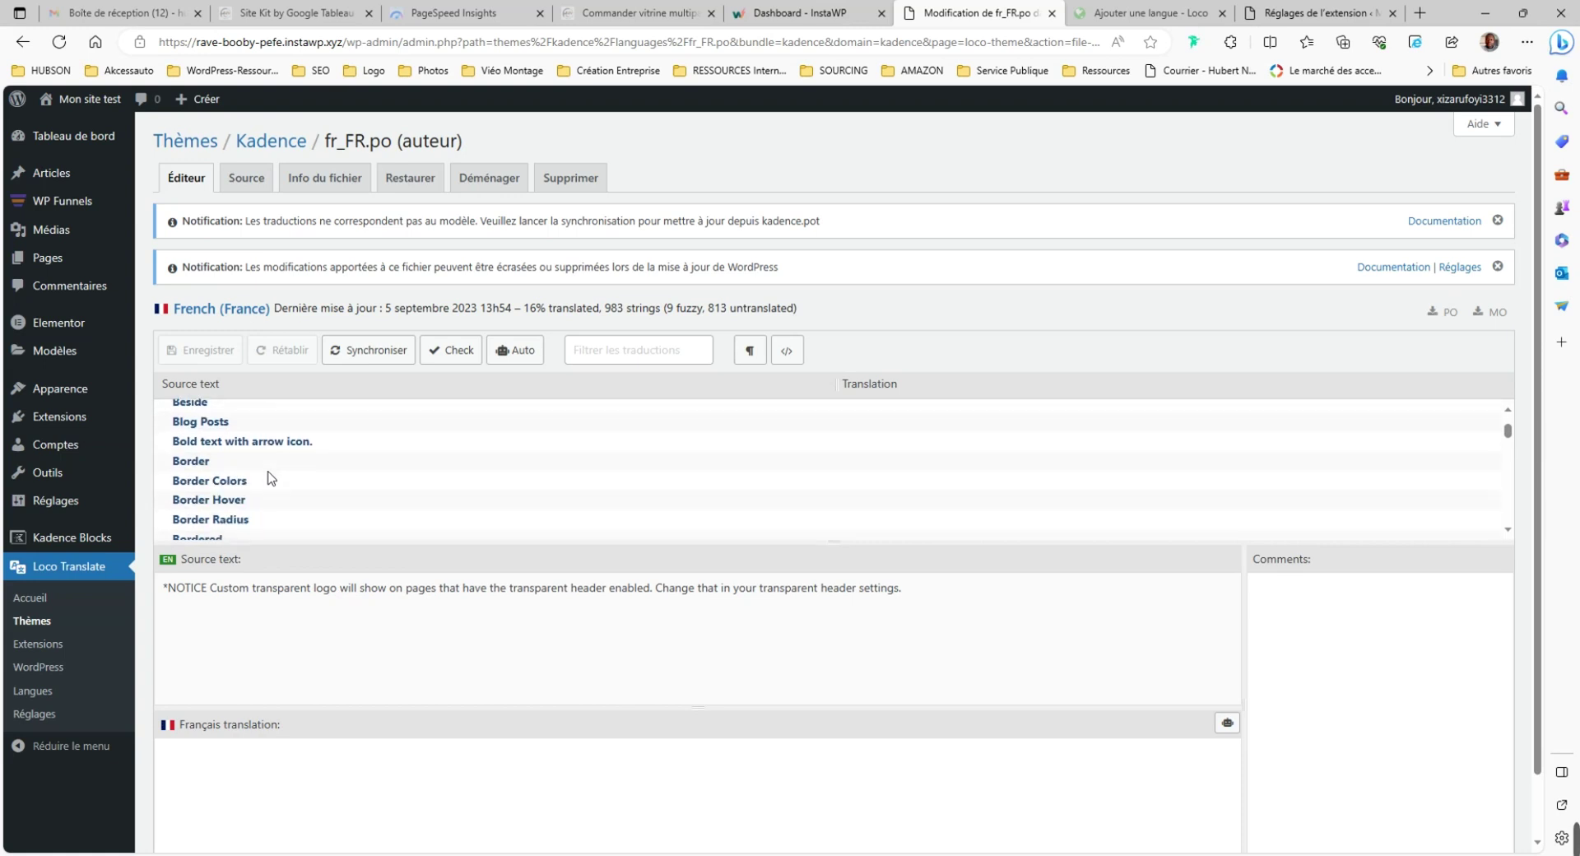
{"action": "scroll", "coordinate": [271, 477], "scroll_direction": "down", "scroll_amount": 5}
{"action": "scroll", "coordinate": [270, 474], "scroll_direction": "up", "scroll_amount": 5}
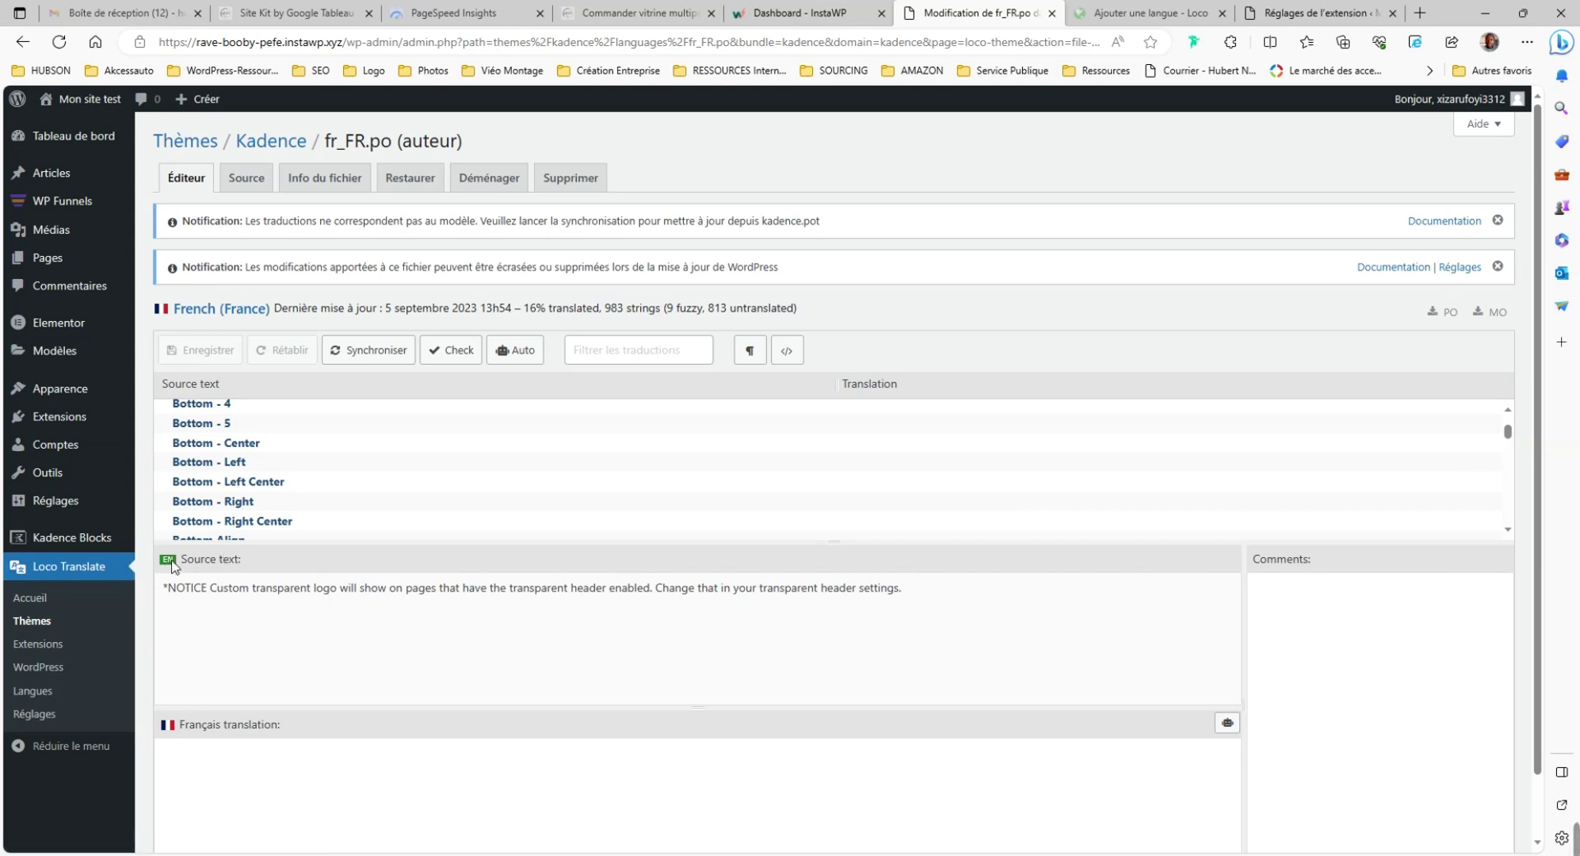
{"action": "scroll", "coordinate": [411, 501], "scroll_direction": "up", "scroll_amount": 3}
{"action": "scroll", "coordinate": [412, 500], "scroll_direction": "up", "scroll_amount": 6}
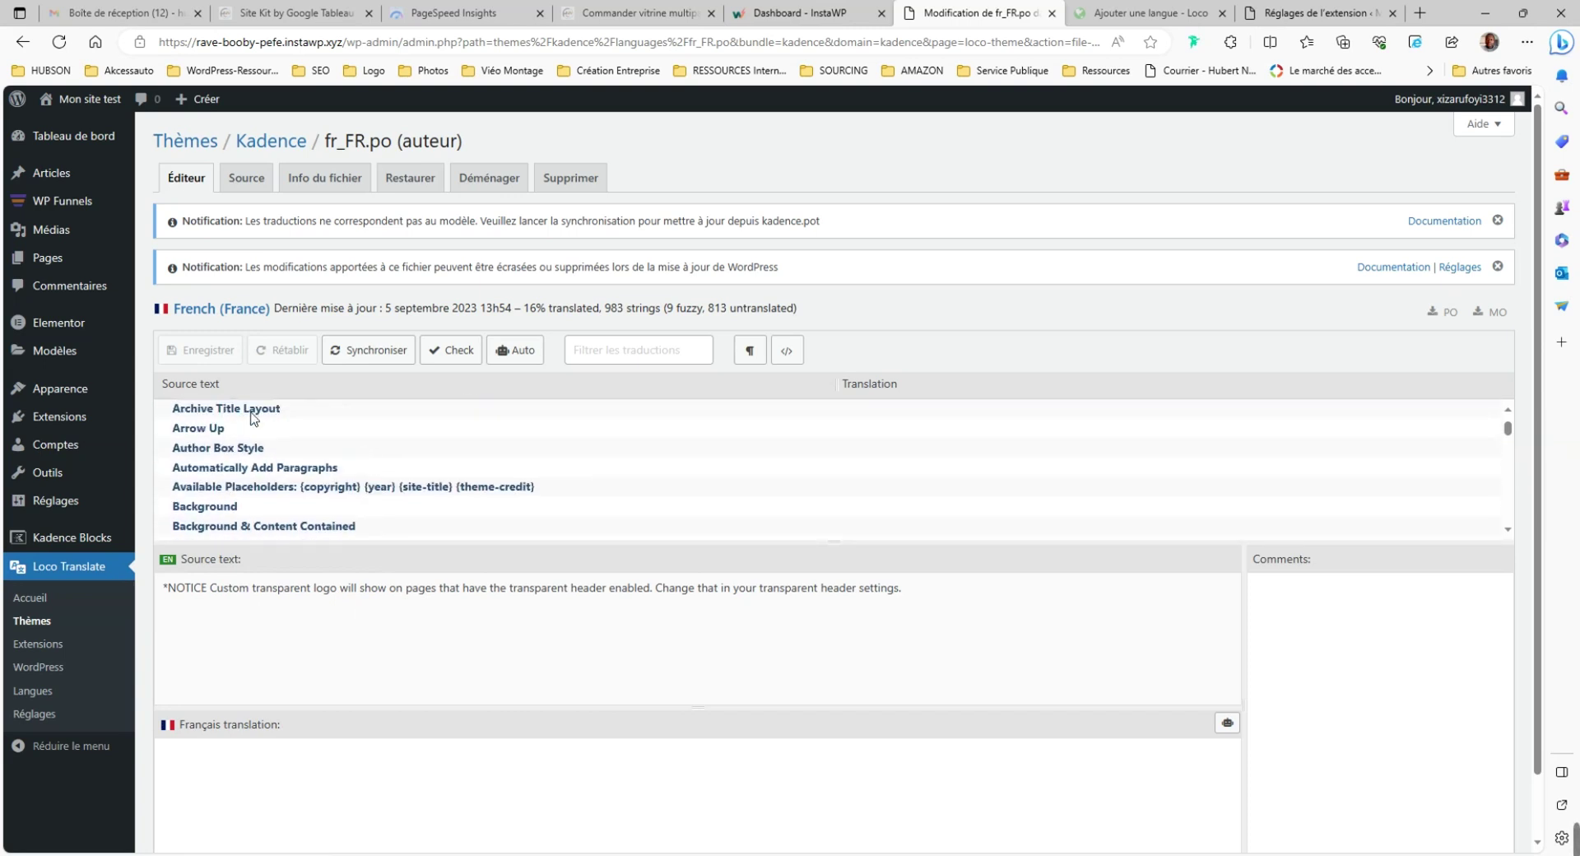
Select the "Archive Title Layout" string and translate its source text into French with DeepL.
{"action": "left_click", "coordinate": [253, 416]}
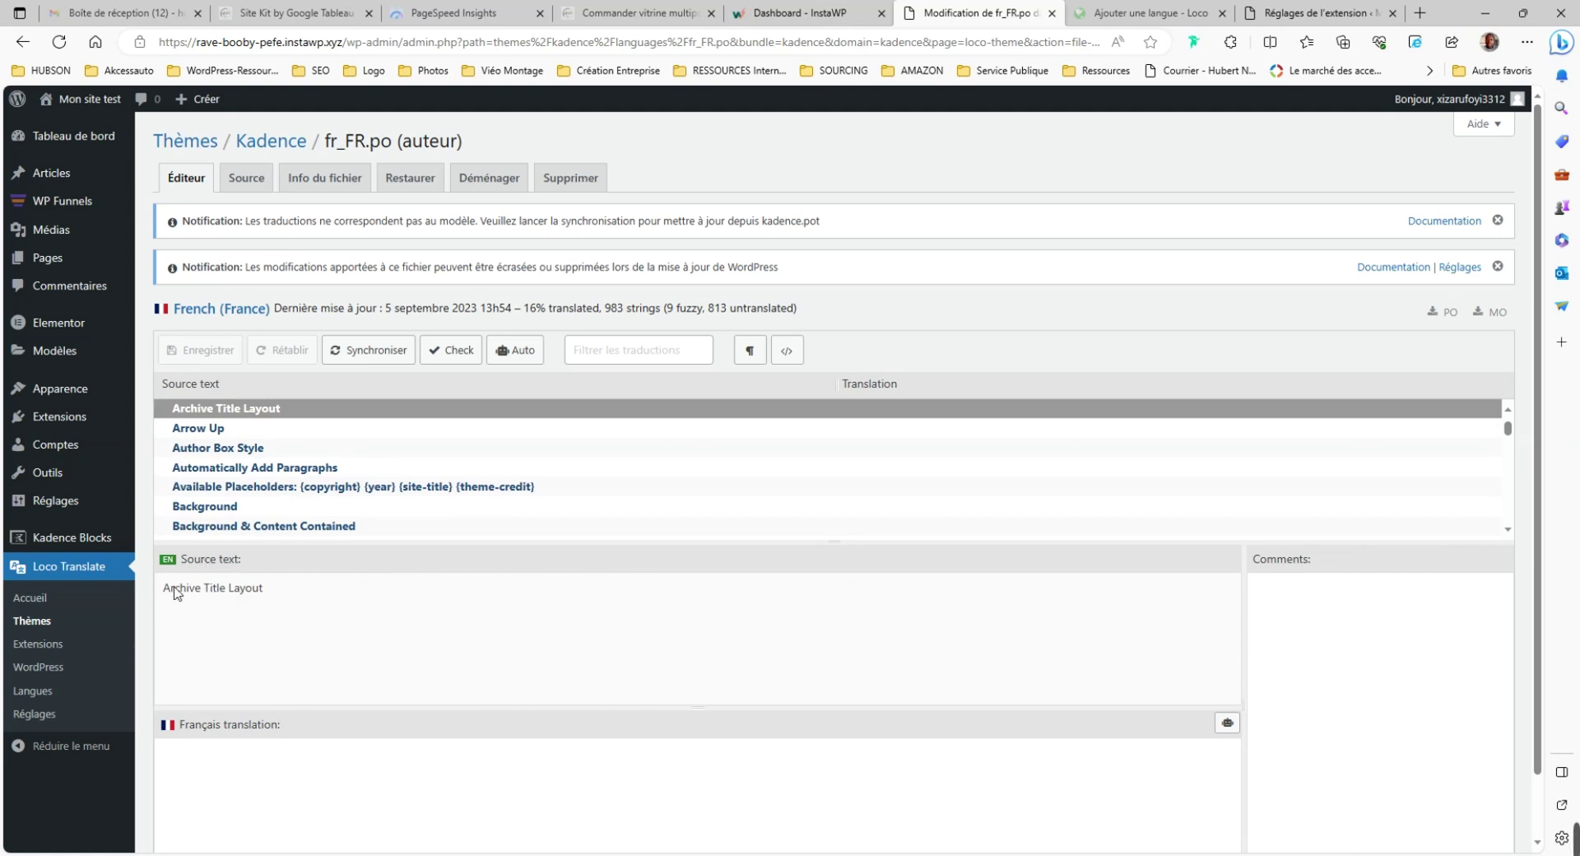
{"action": "left_click", "coordinate": [175, 754]}
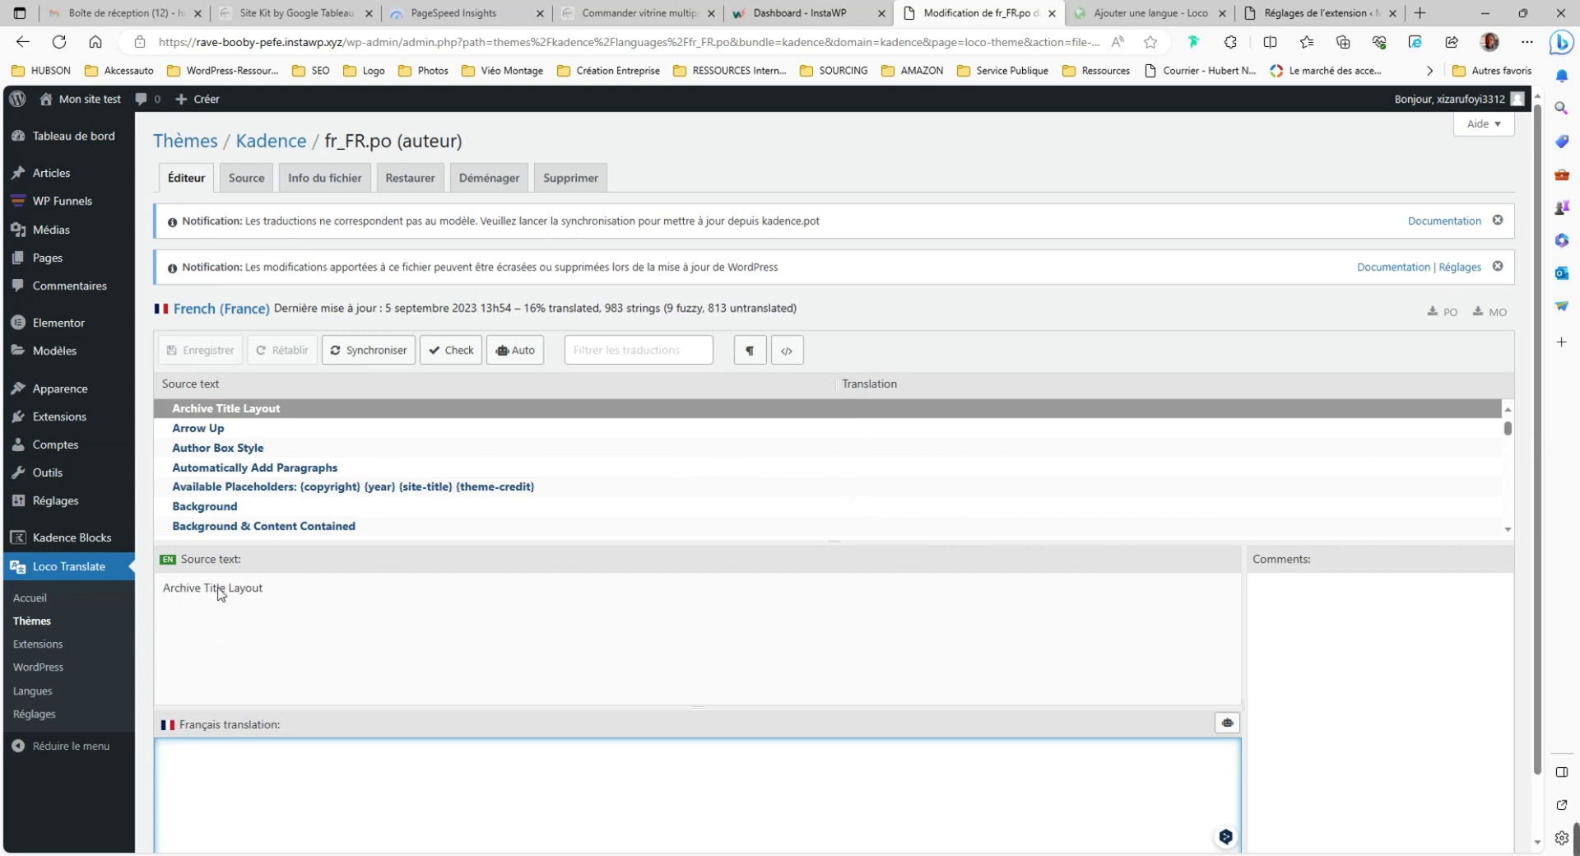
{"action": "left_click", "coordinate": [219, 593]}
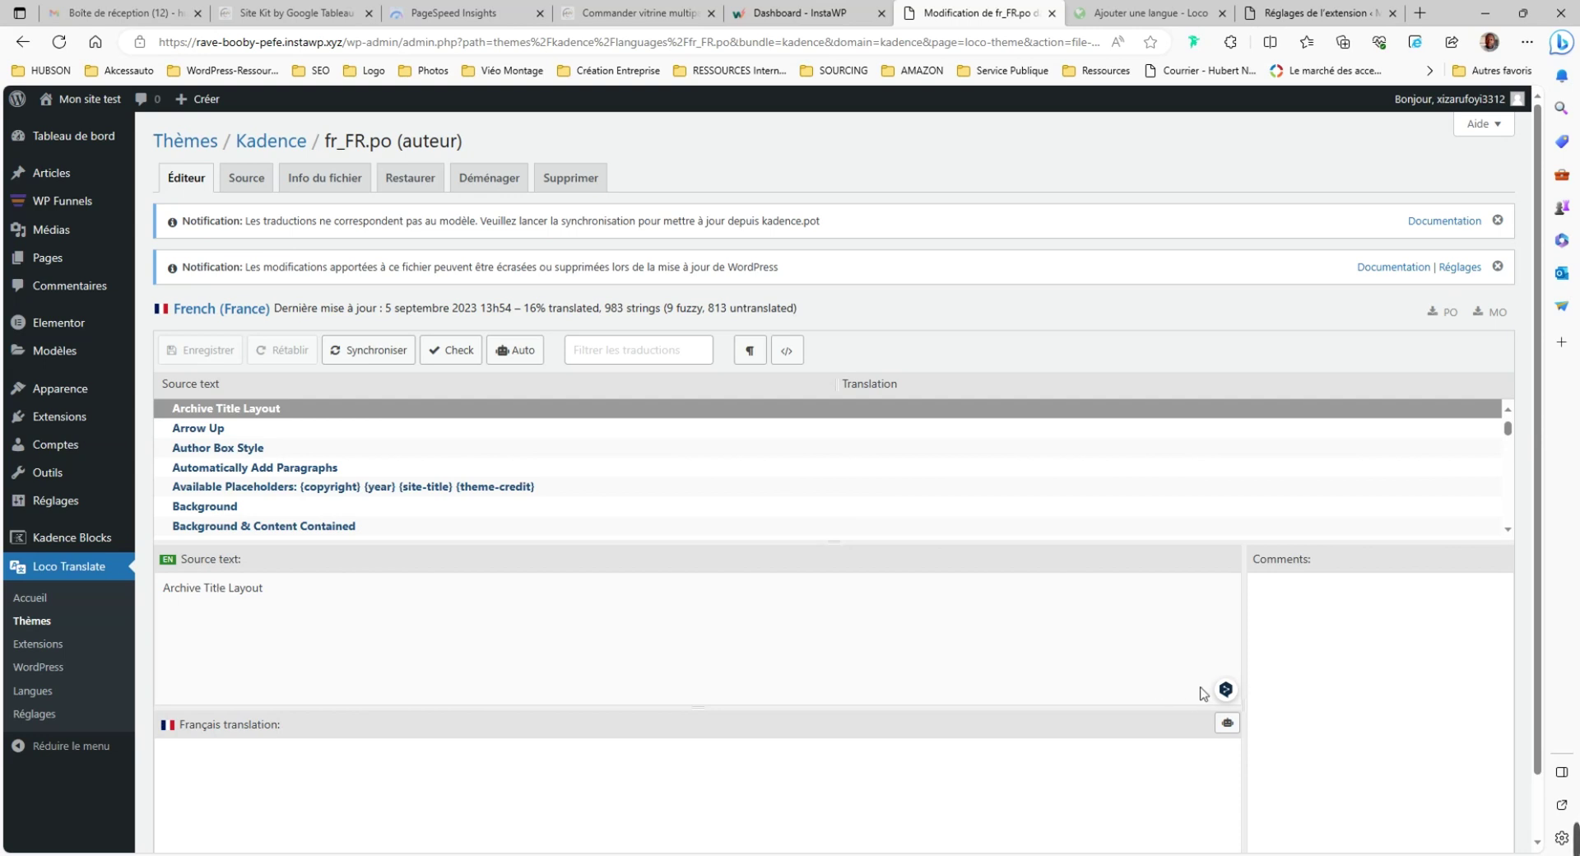
{"action": "mouse_move", "coordinate": [1226, 691]}
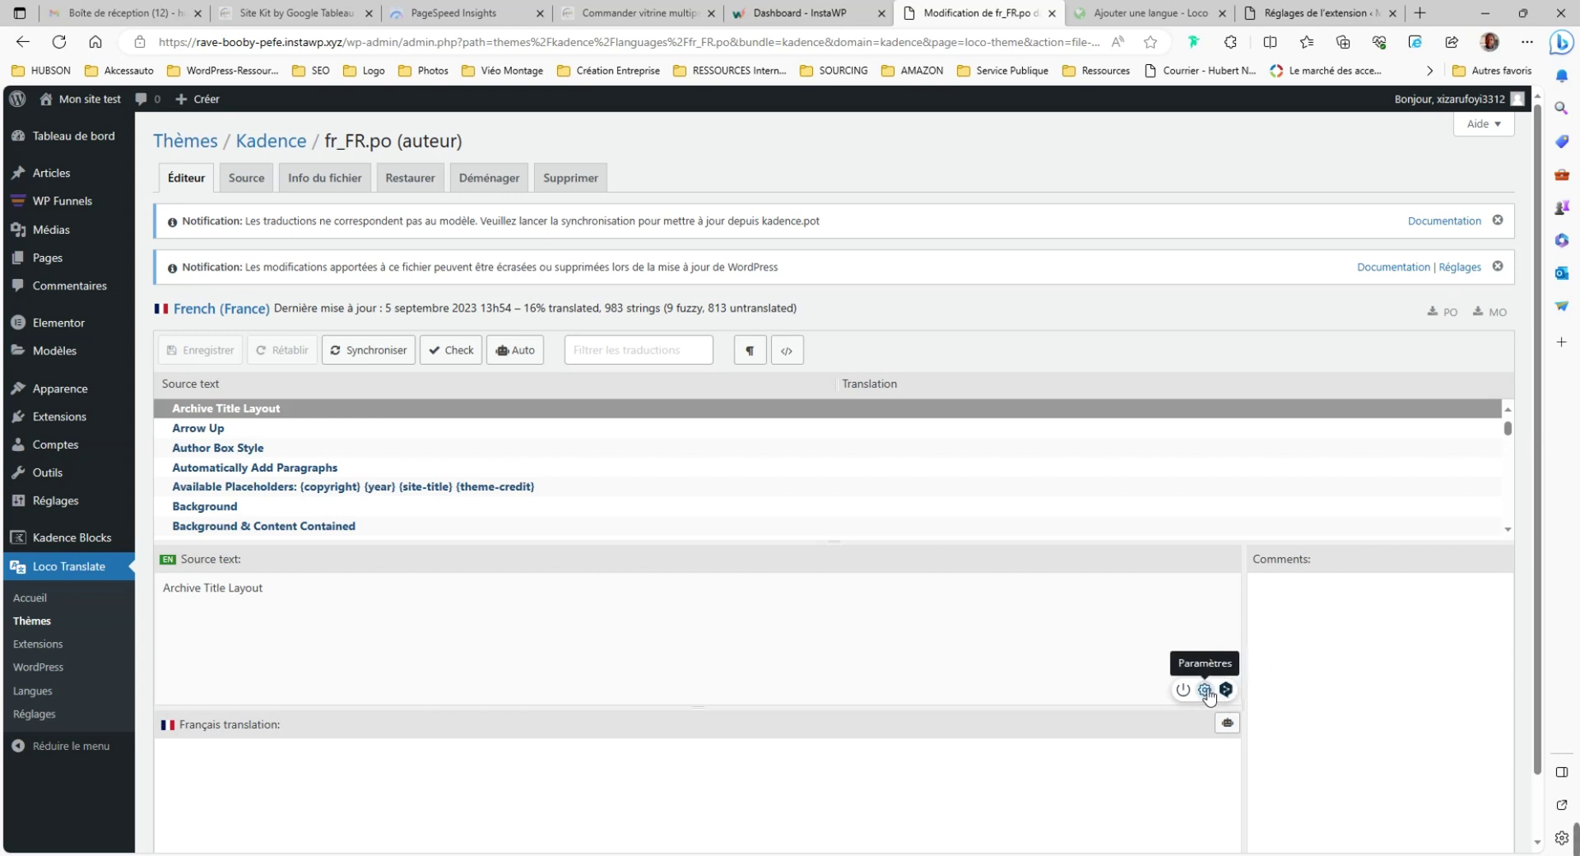
{"action": "left_click", "coordinate": [1205, 691]}
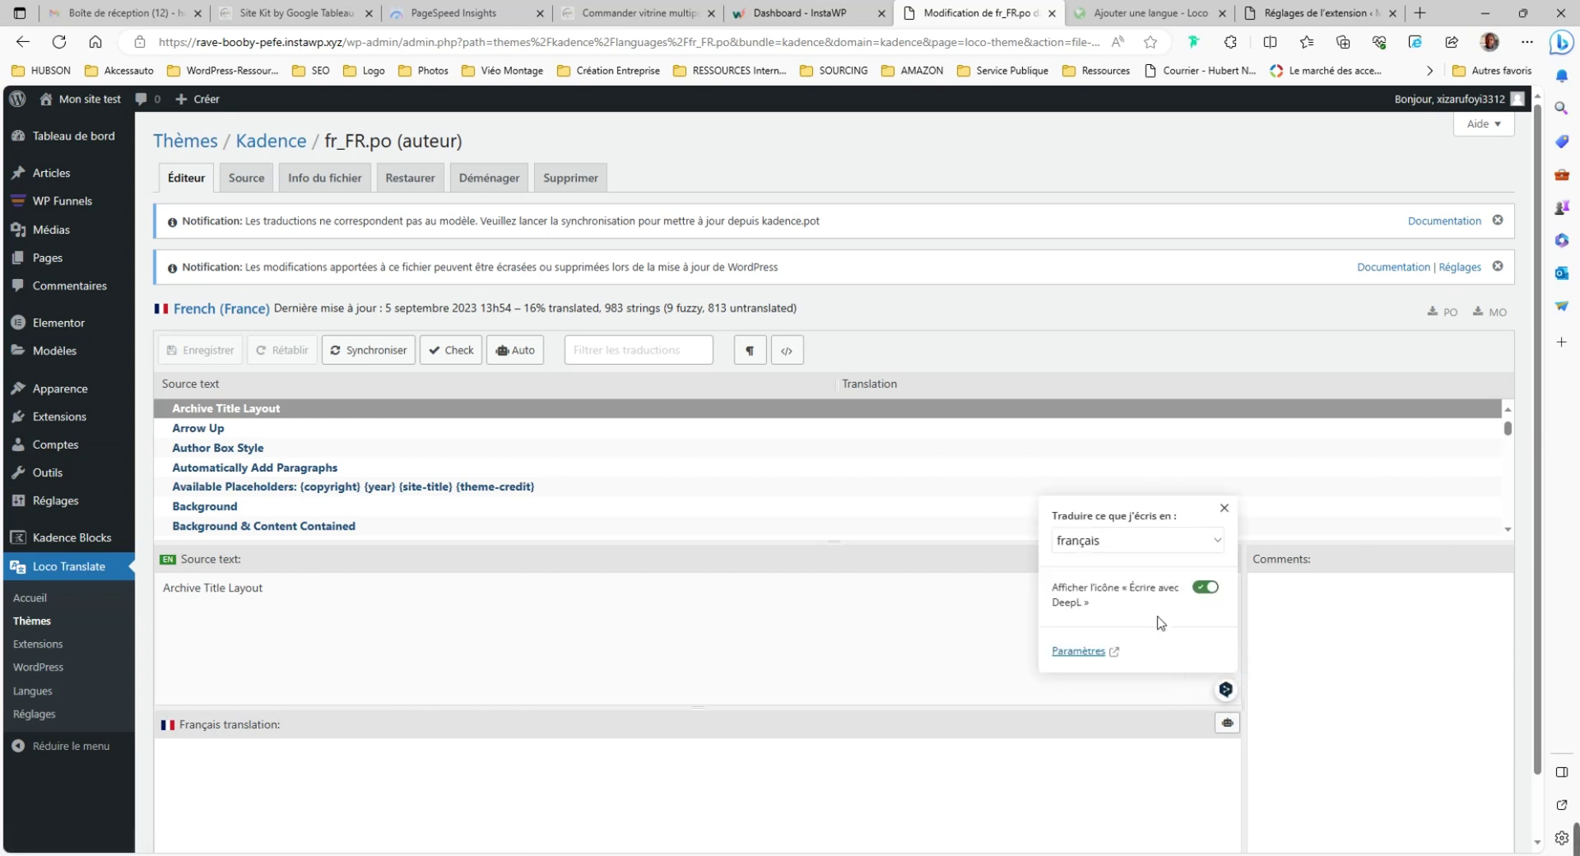
{"action": "left_click", "coordinate": [1226, 691]}
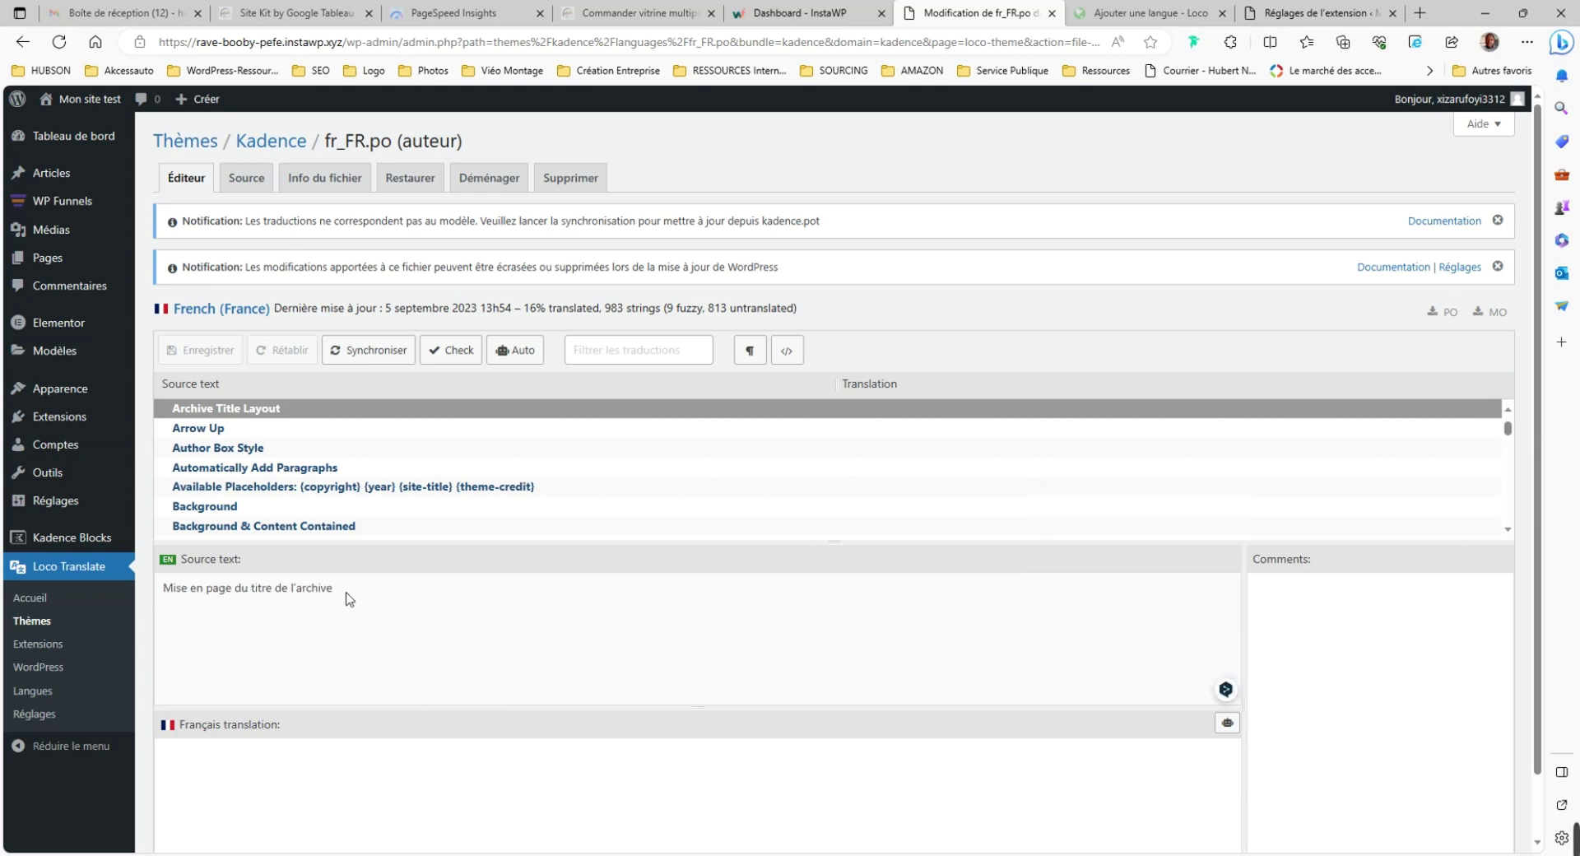
Copy "Mise en page du titre de l'archive" from the source text into the French translation of "Archive Title Layout".
{"action": "left_click_drag", "start_coordinate": [333, 589], "coordinate": [165, 593]}
{"action": "key", "text": "ctrl+c"}
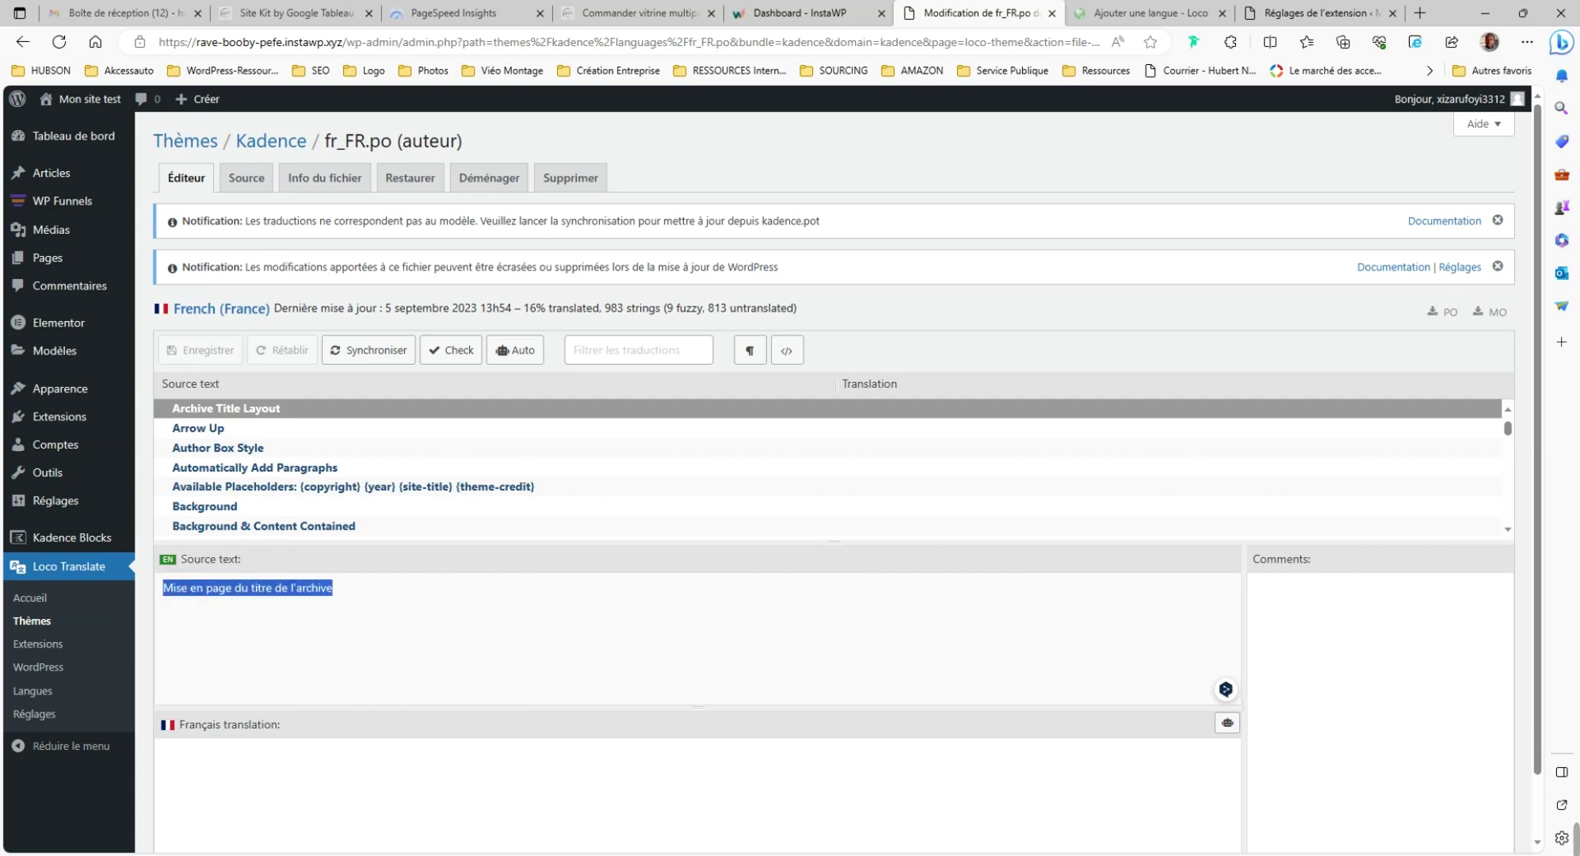
{"action": "left_click", "coordinate": [257, 766]}
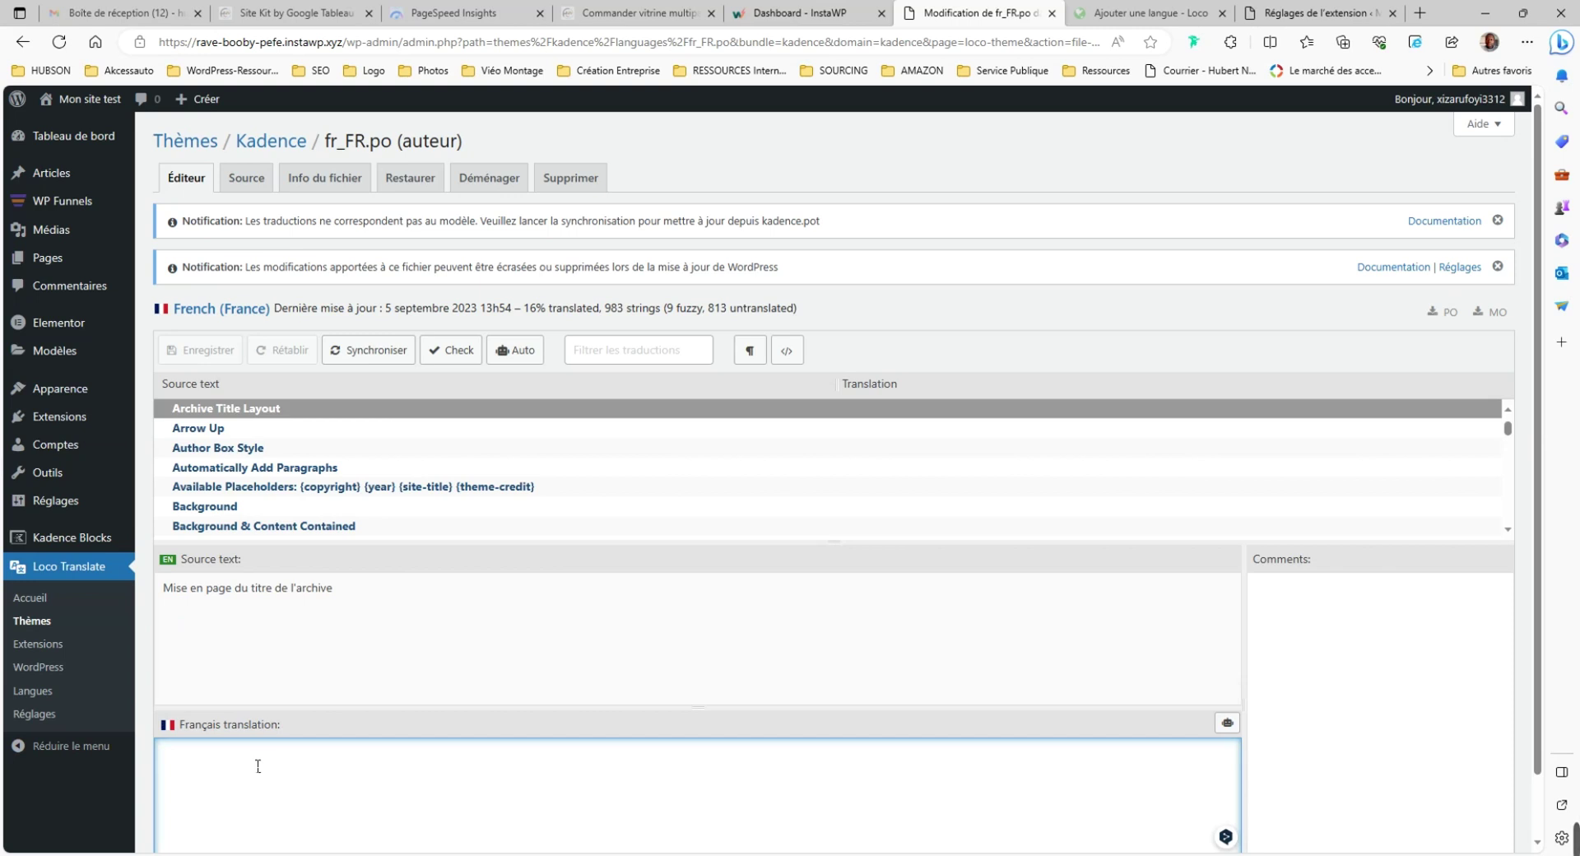
{"action": "key", "text": "ctrl+v"}
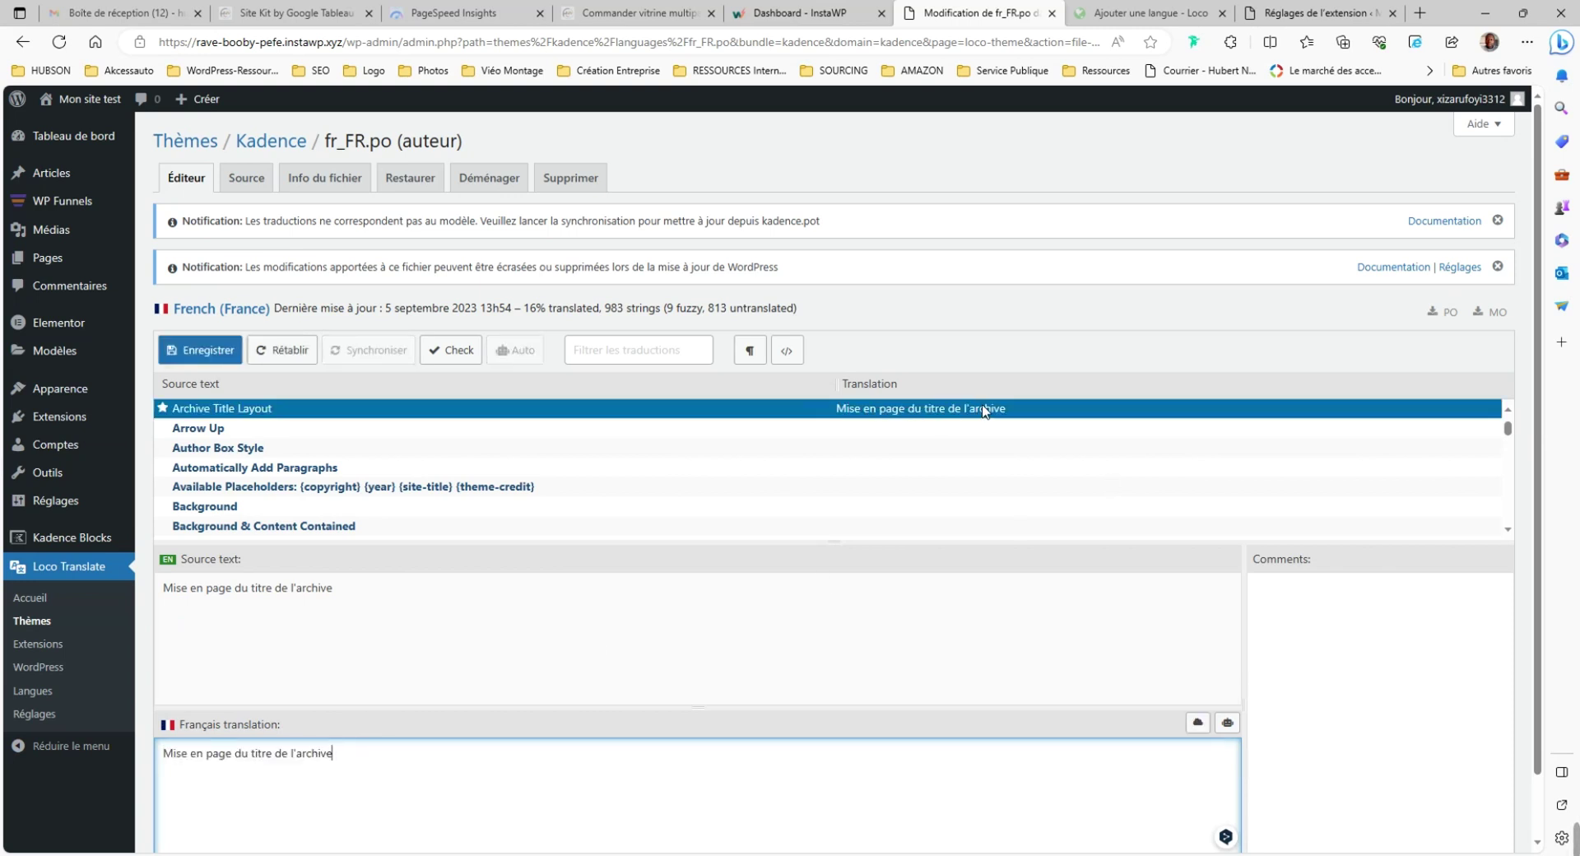
Select the "Arrow Up" string and translate its source text into French with DeepL.
{"action": "scroll", "coordinate": [360, 516], "scroll_direction": "down", "scroll_amount": 1}
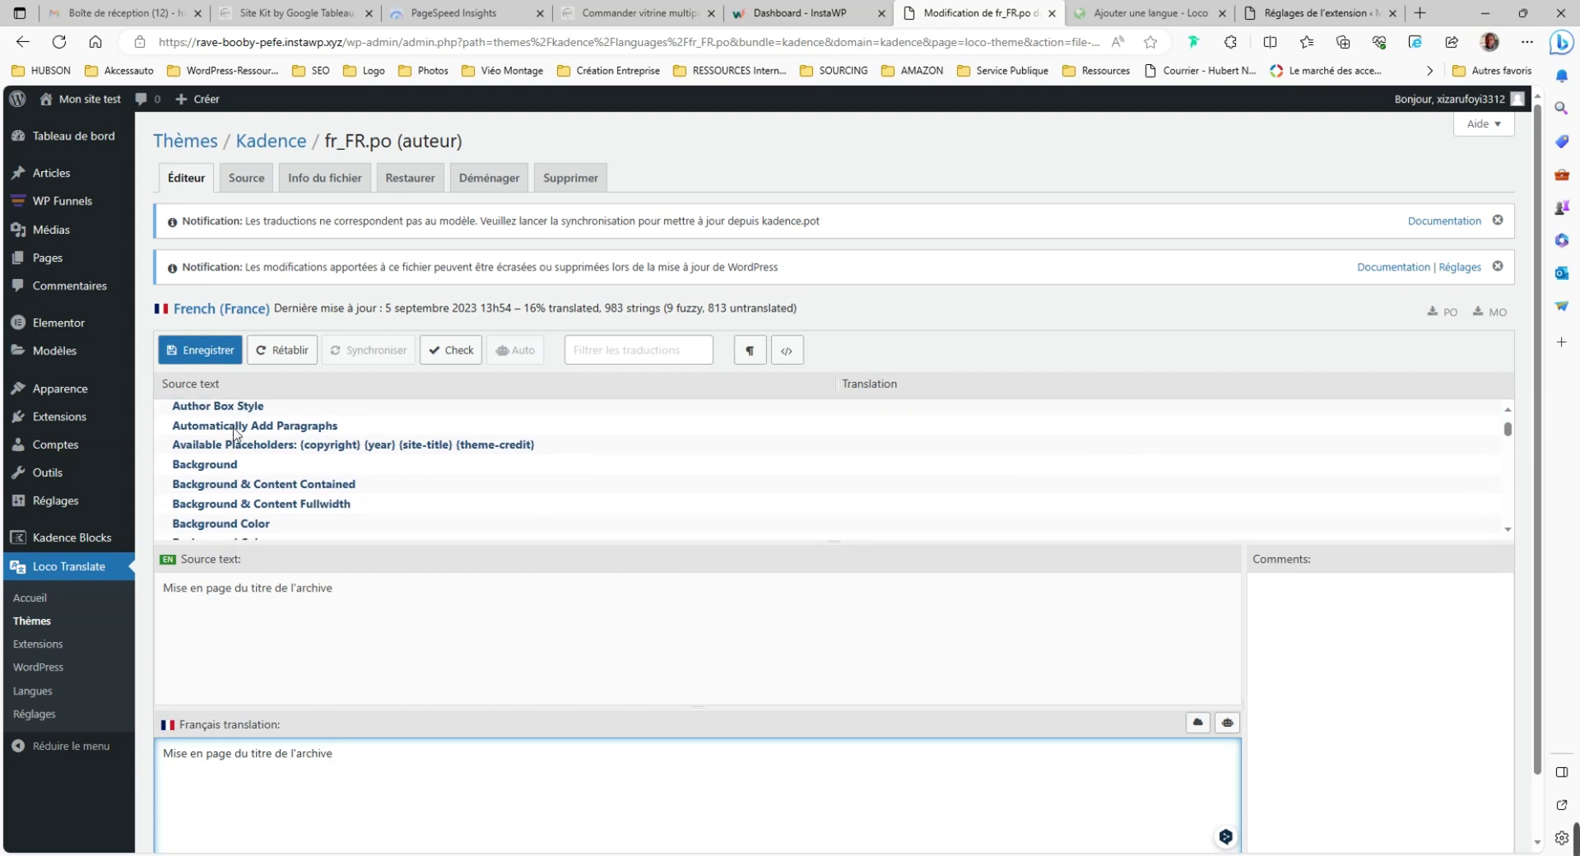
{"action": "scroll", "coordinate": [360, 510], "scroll_direction": "up", "scroll_amount": 2}
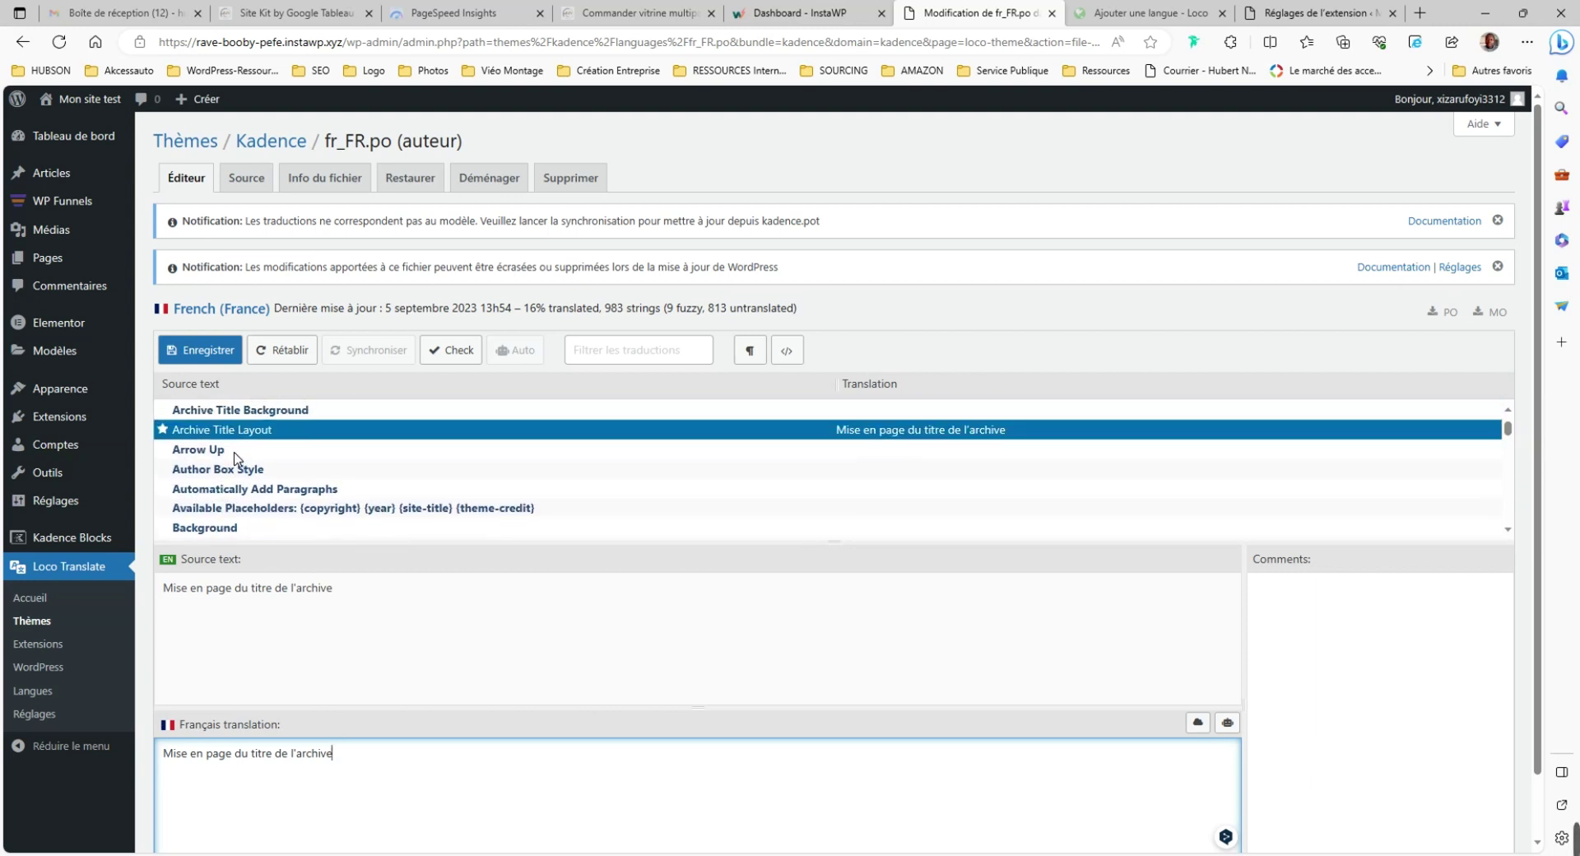
{"action": "left_click", "coordinate": [235, 451]}
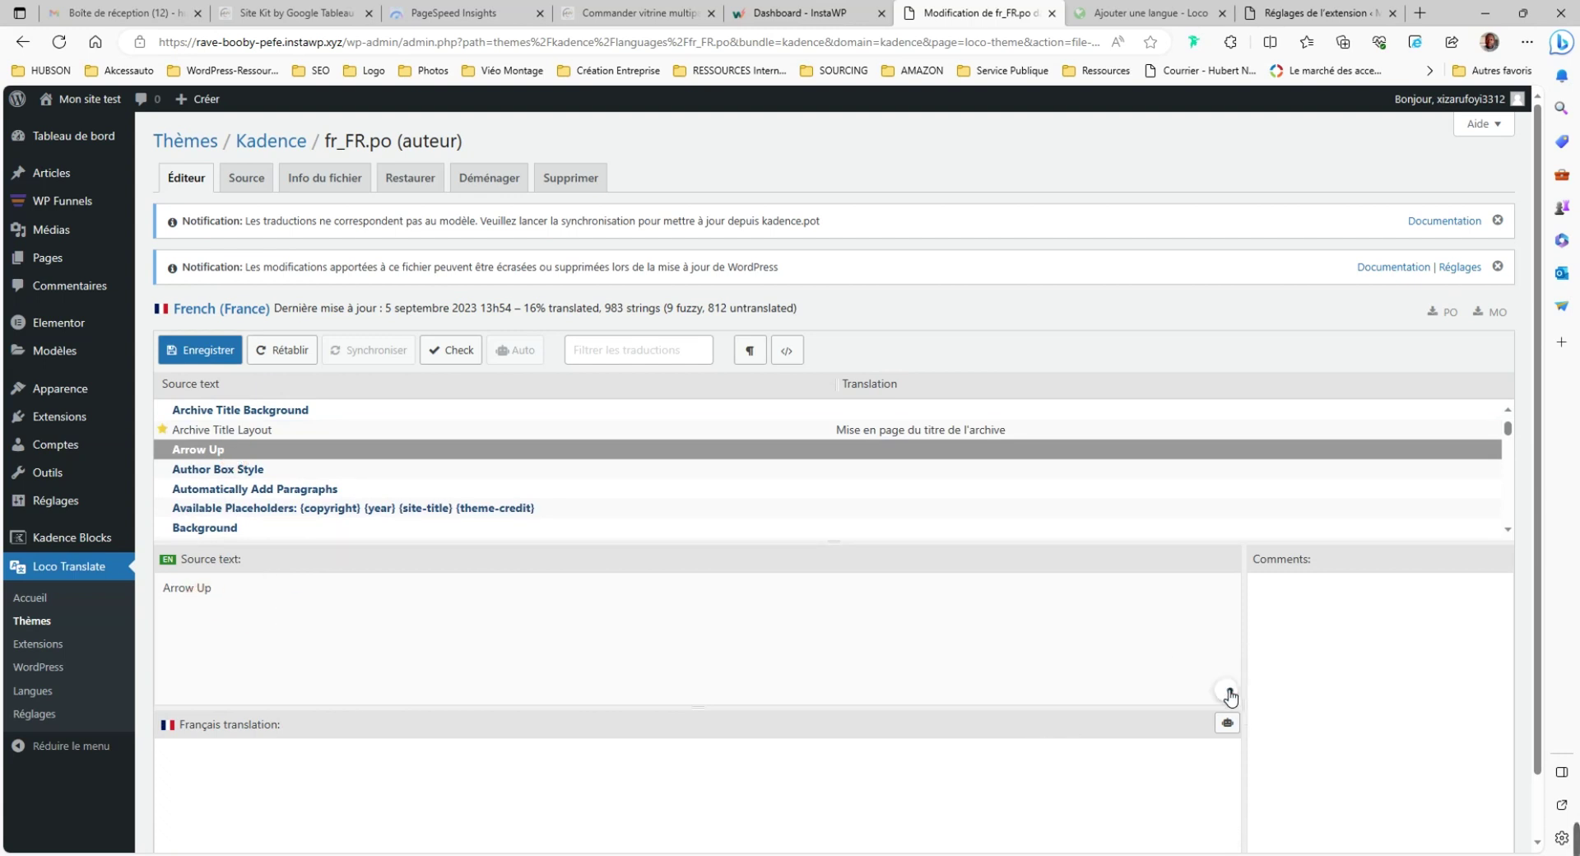
{"action": "left_click", "coordinate": [1229, 691]}
Copy "Flèche vers le haut" from the source text into the French translation of "Arrow Up" and save the theme's translation file.
{"action": "left_click_drag", "start_coordinate": [300, 590], "coordinate": [169, 598]}
{"action": "key", "text": "ctrl+c"}
{"action": "left_click", "coordinate": [211, 749]}
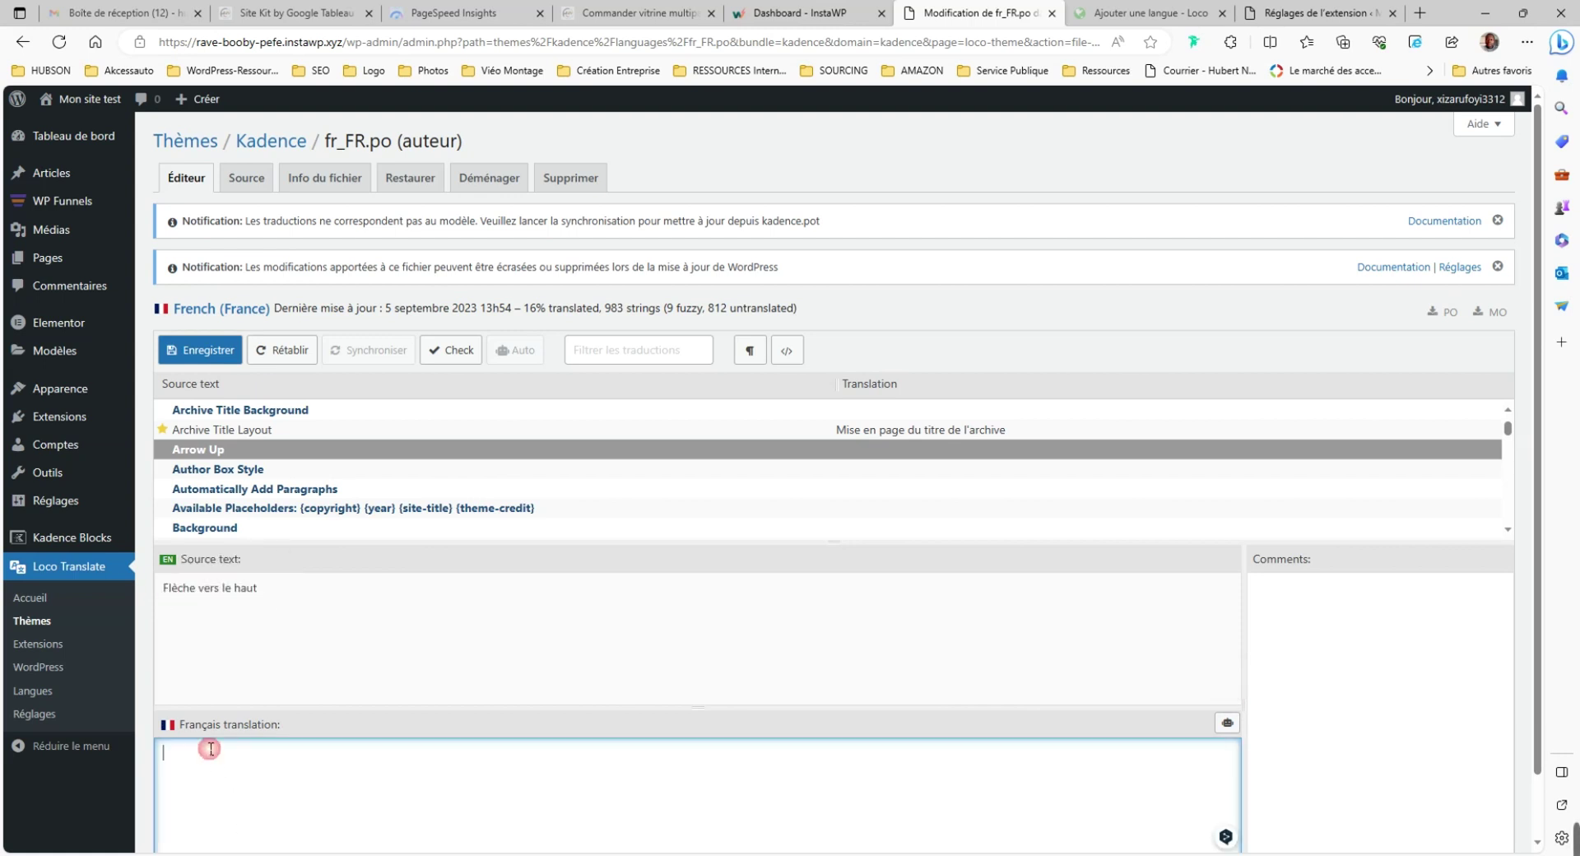
{"action": "key", "text": "ctrl+v"}
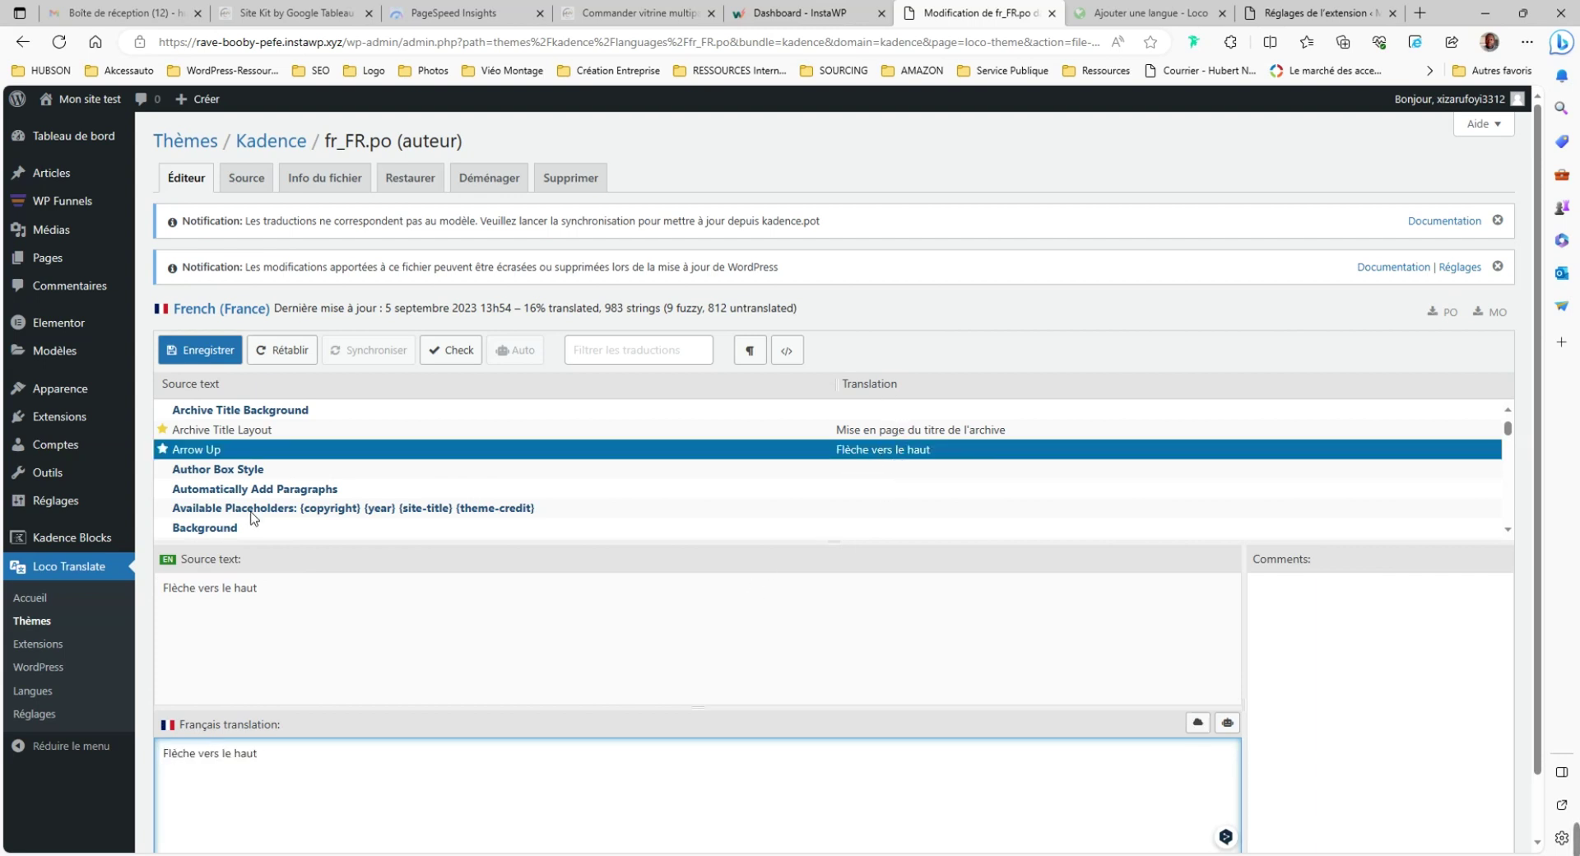
{"action": "scroll", "coordinate": [260, 493], "scroll_direction": "down", "scroll_amount": 1}
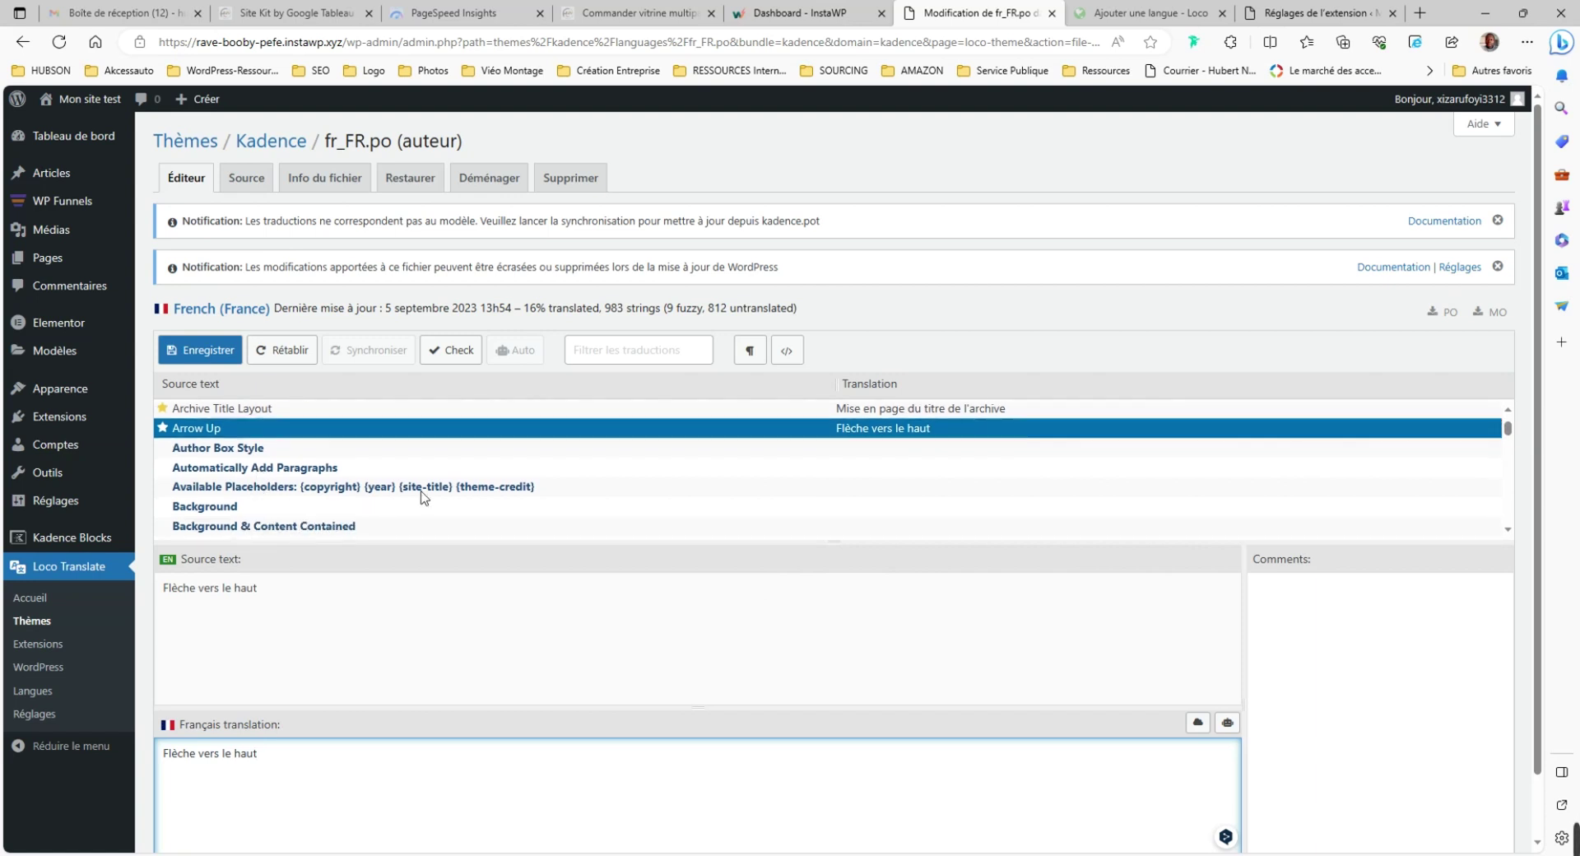
{"action": "left_click", "coordinate": [206, 351]}
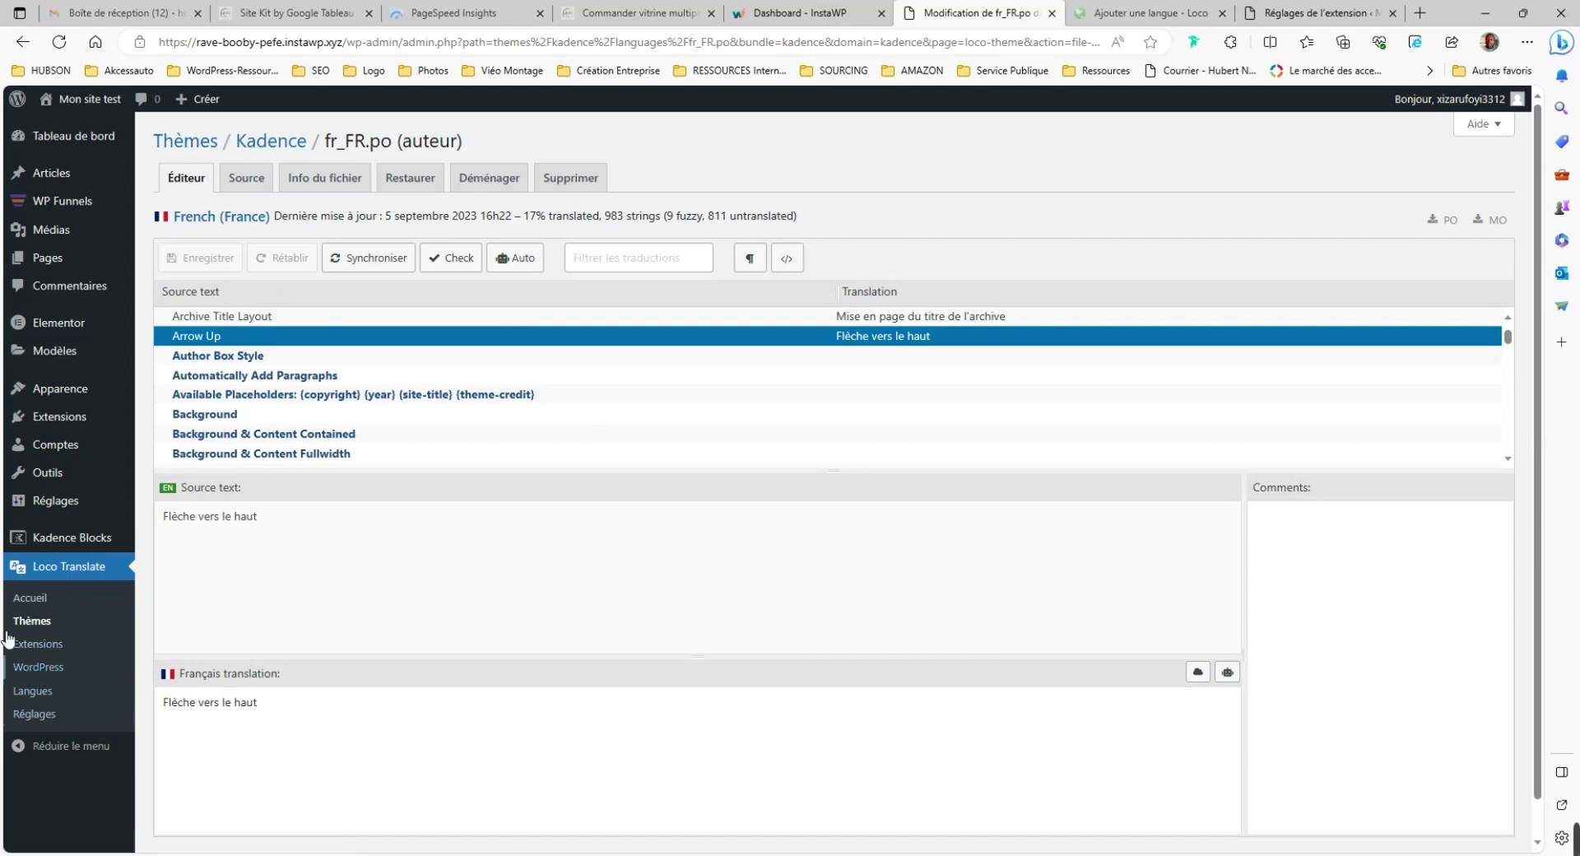
Start a new French (France) translation of the Kadence Blocks extension, using the custom languages/loco/plugins location.
{"action": "left_click", "coordinate": [48, 650]}
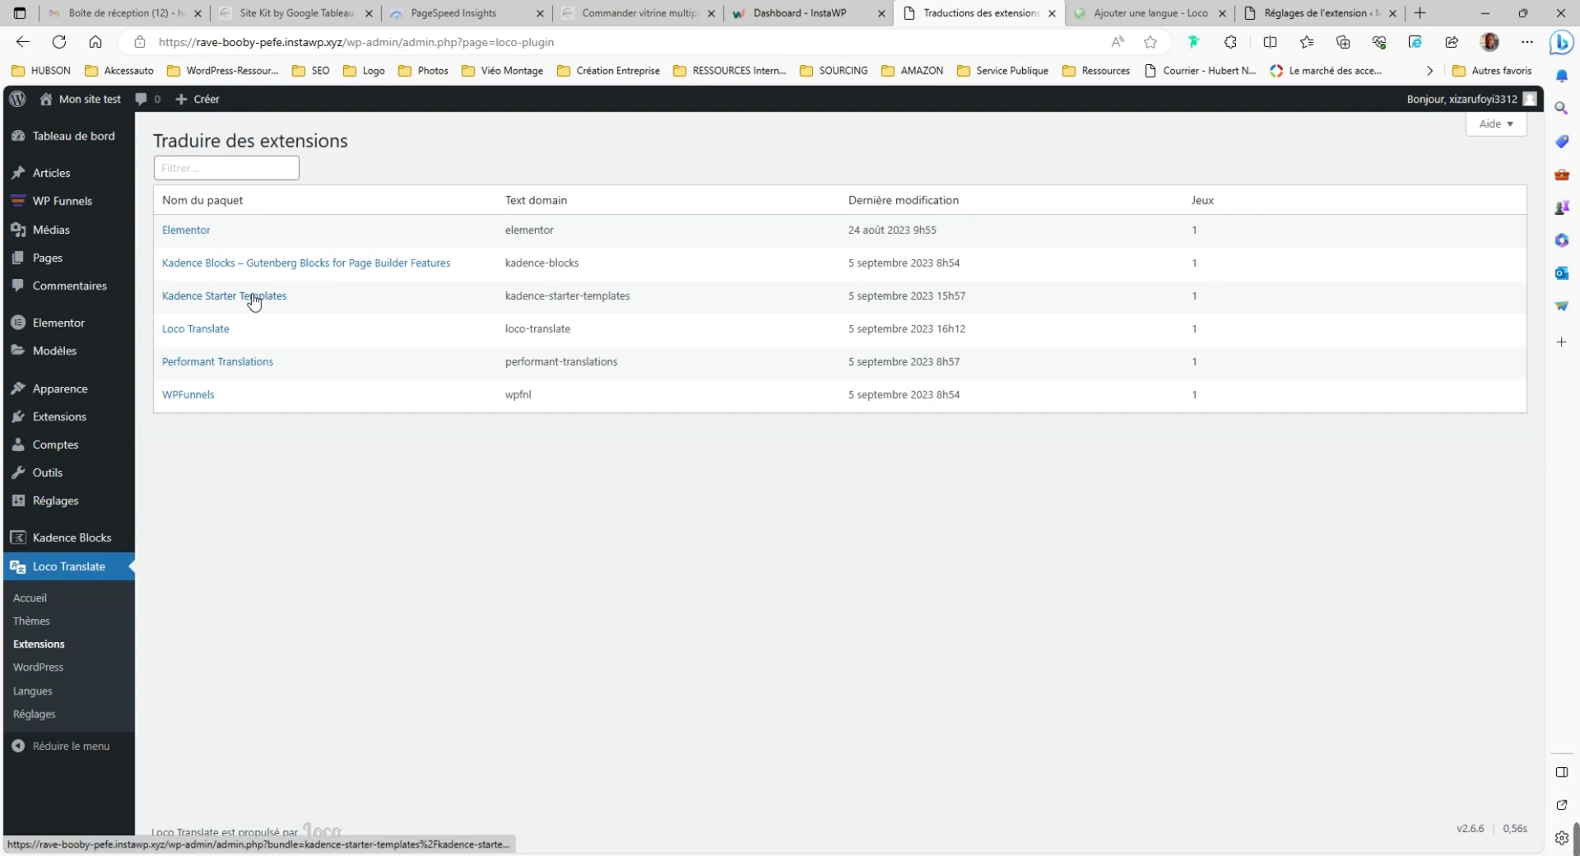
{"action": "left_click", "coordinate": [268, 265]}
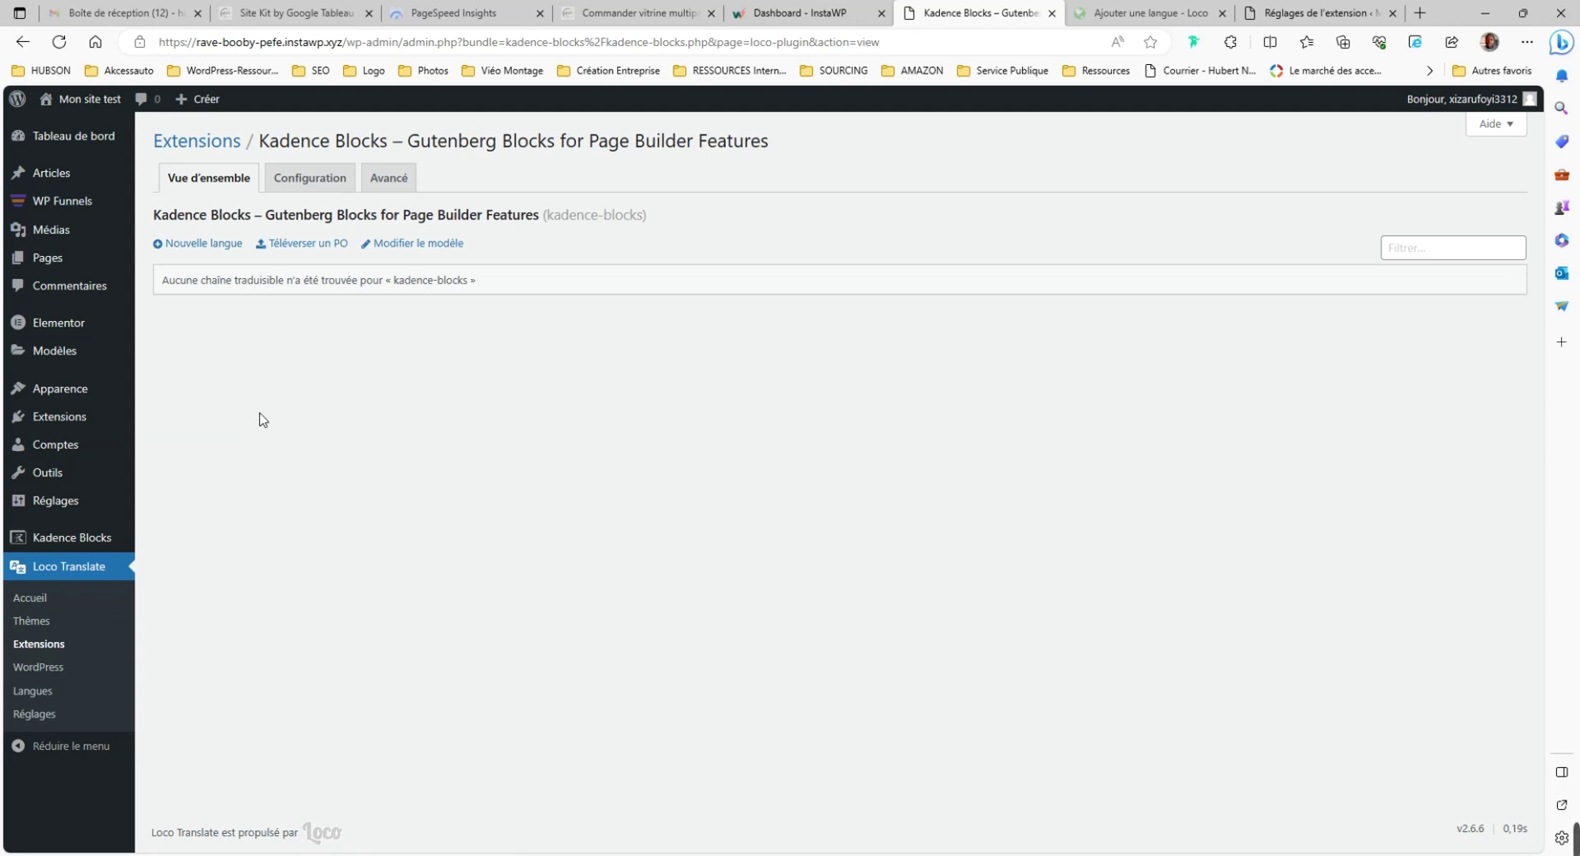
{"action": "left_click", "coordinate": [203, 246]}
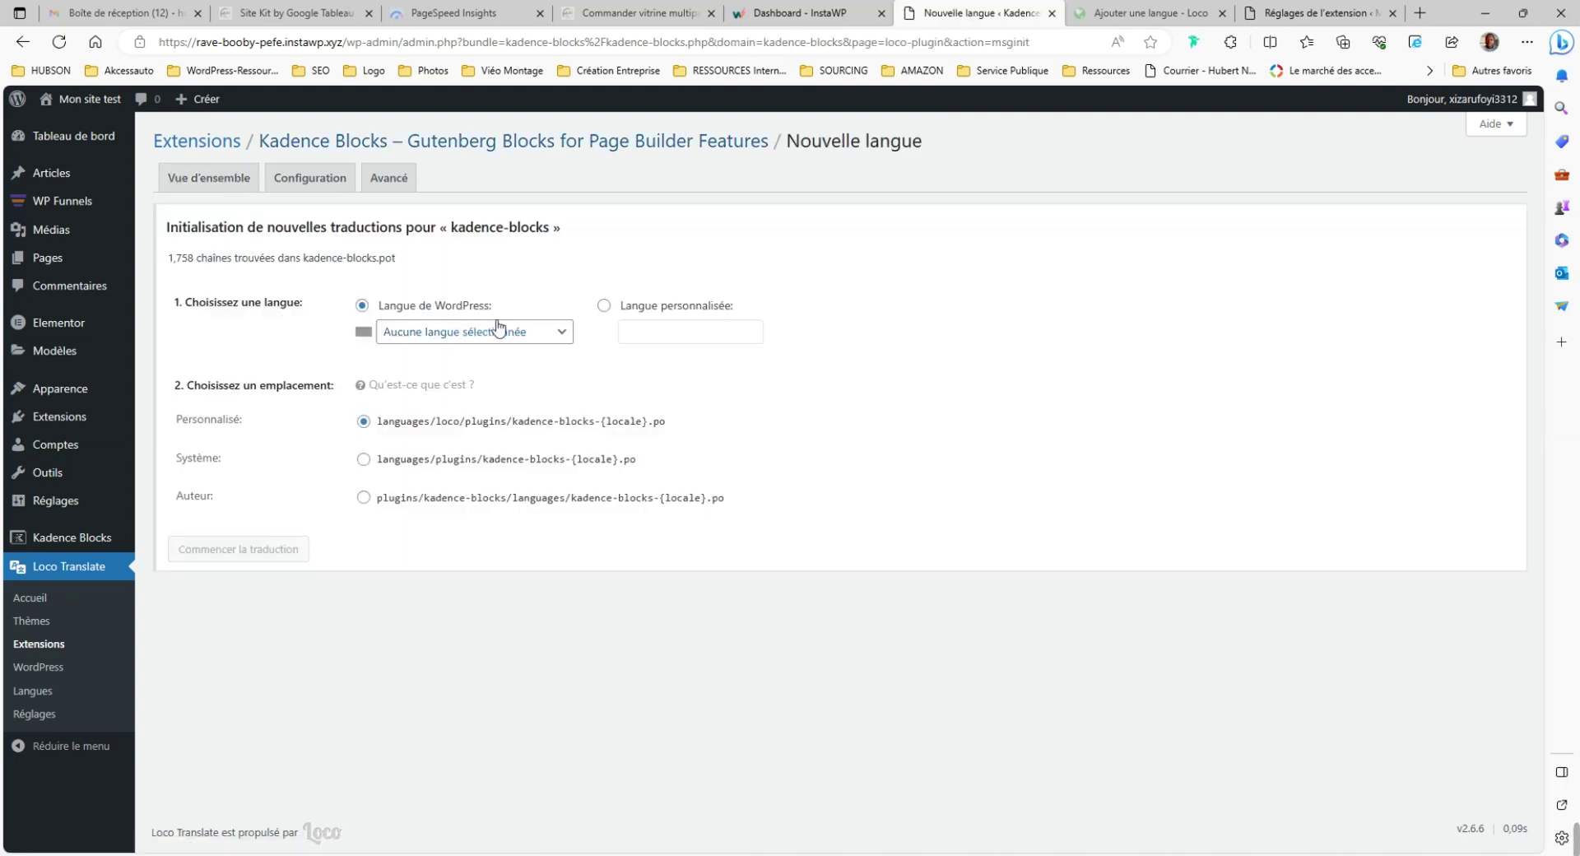
{"action": "left_click", "coordinate": [562, 336]}
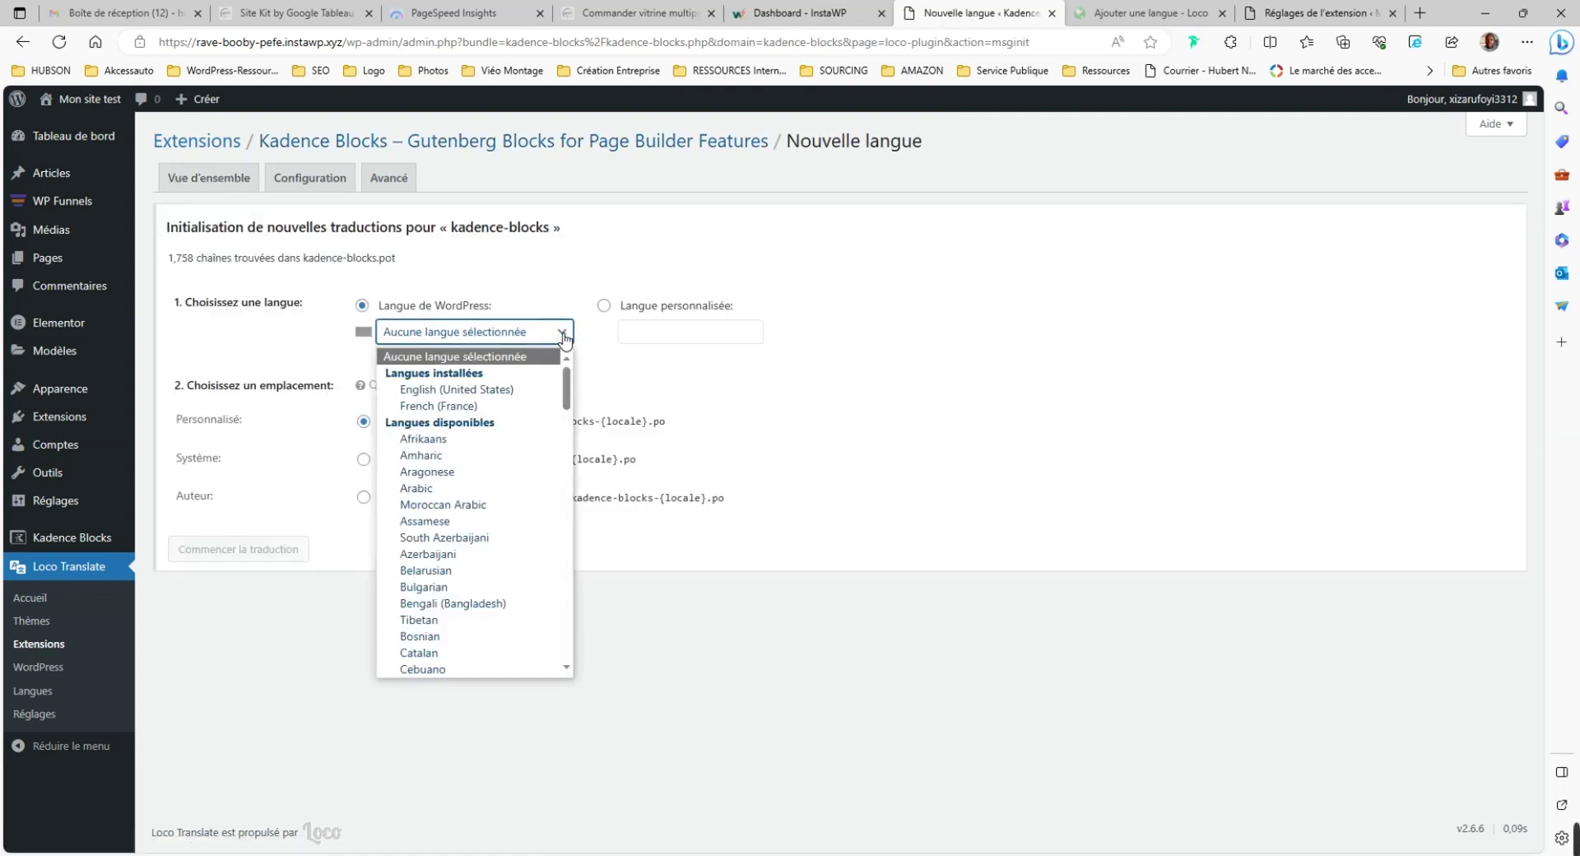
{"action": "left_click", "coordinate": [428, 406]}
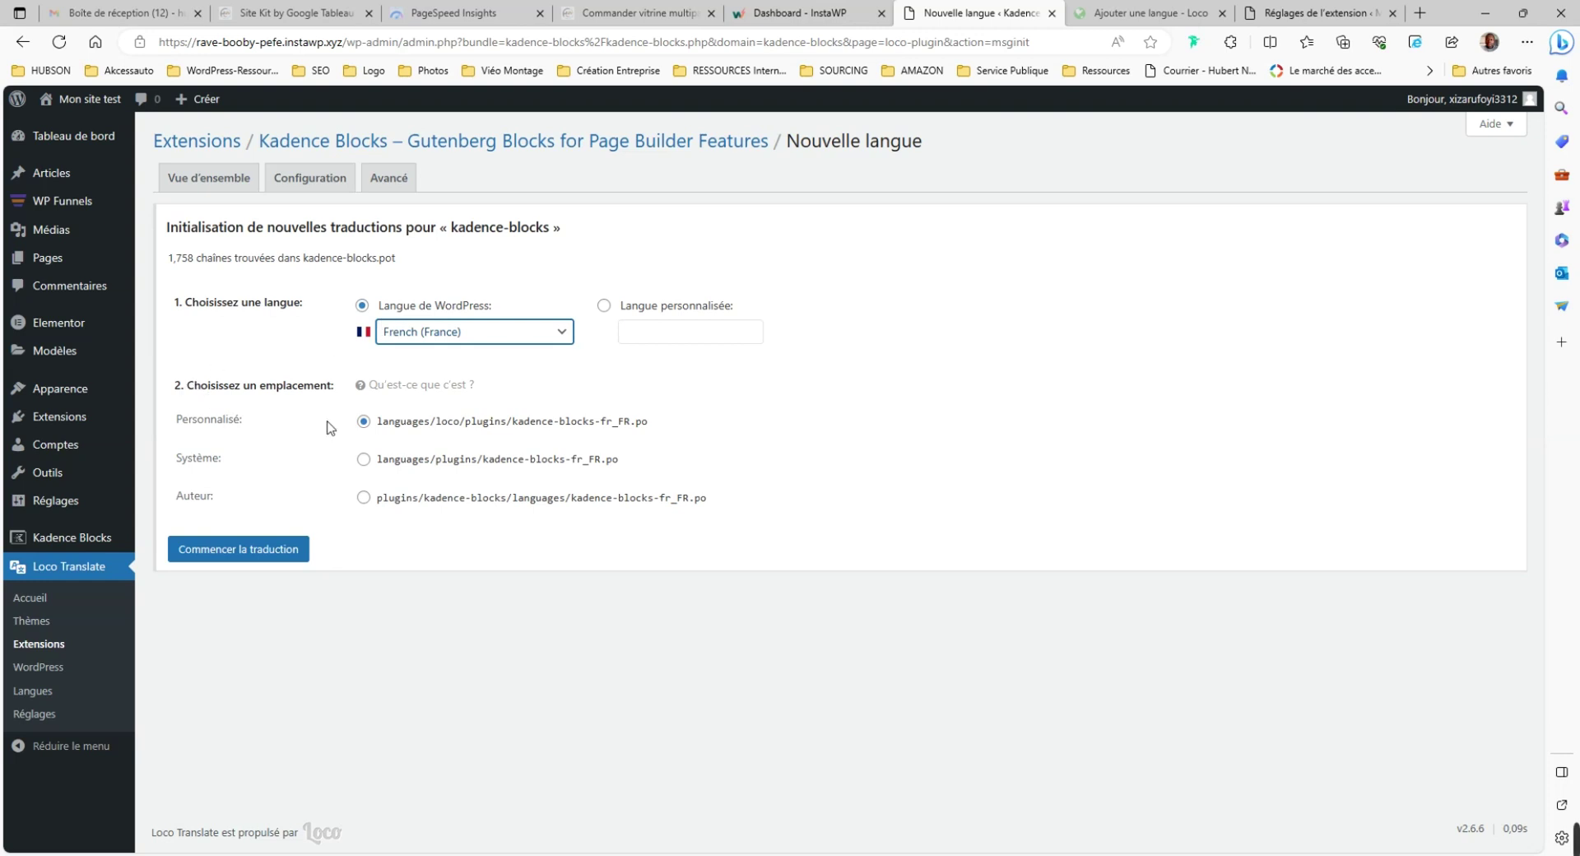
{"action": "left_click", "coordinate": [246, 559]}
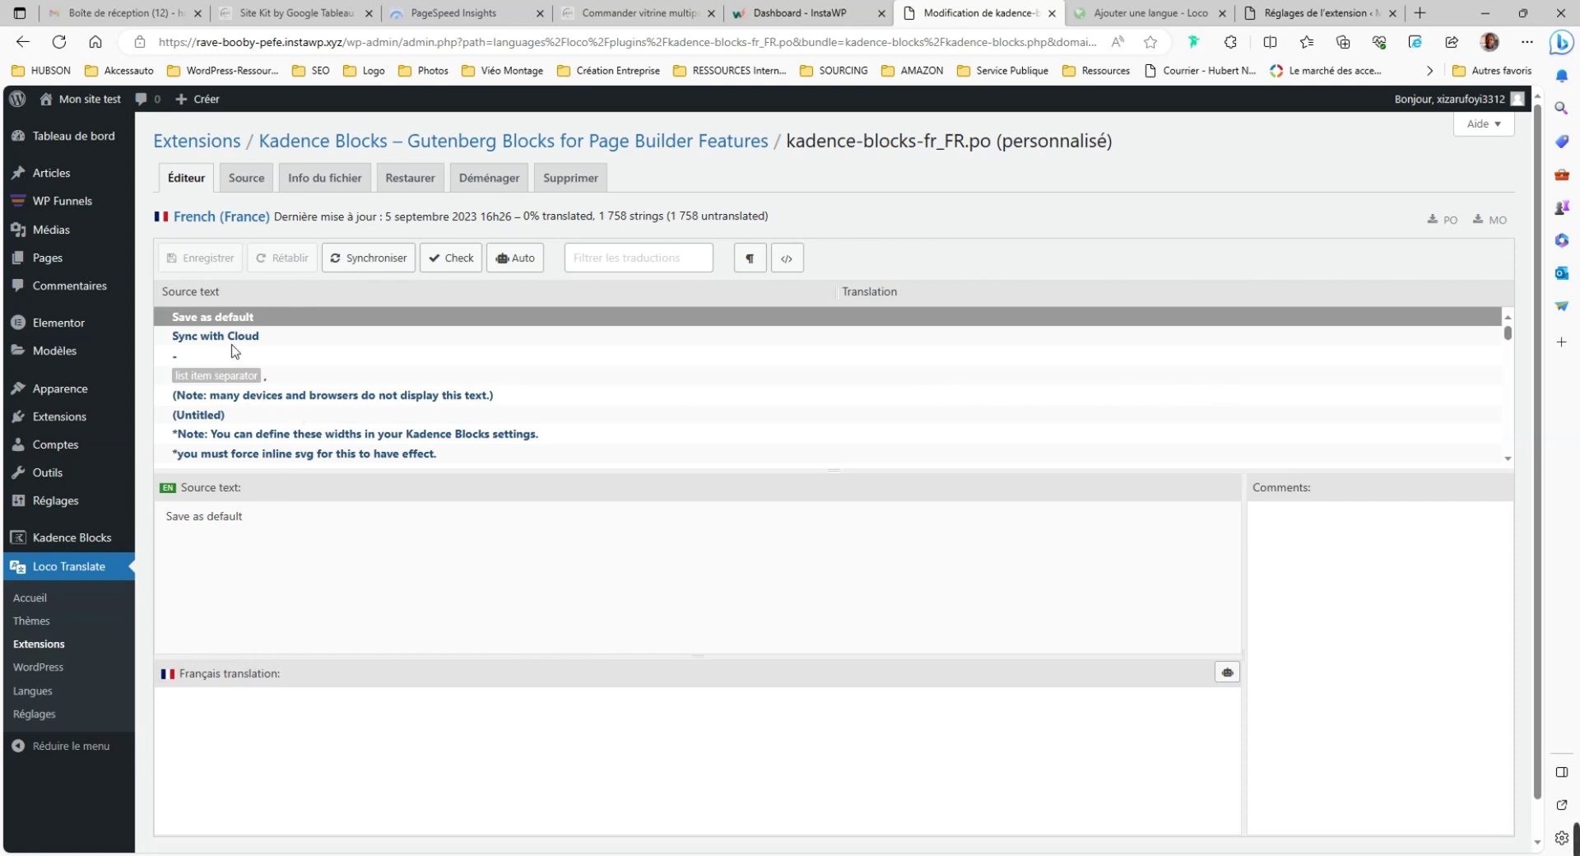
Translate "(Note: many devices and browsers do not display this text.)" with DeepL and copy the result into its French translation.
{"action": "left_click", "coordinate": [261, 400]}
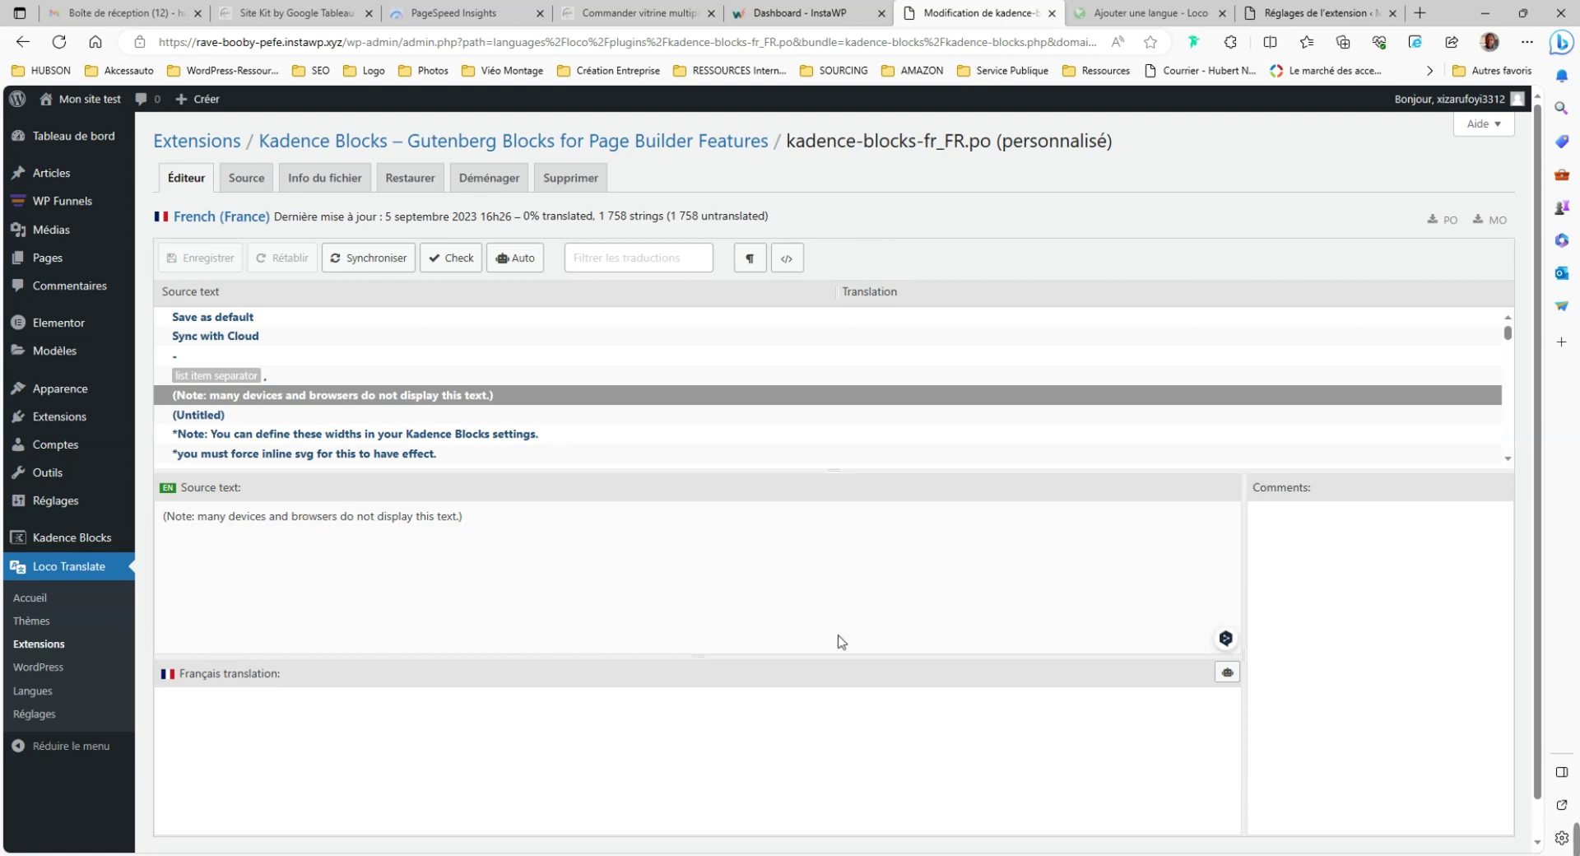
{"action": "left_click", "coordinate": [1226, 638]}
{"action": "left_click", "coordinate": [1226, 639]}
{"action": "left_click_drag", "start_coordinate": [527, 518], "coordinate": [160, 520]}
{"action": "key", "text": "ctrl+c"}
{"action": "left_click", "coordinate": [199, 720]}
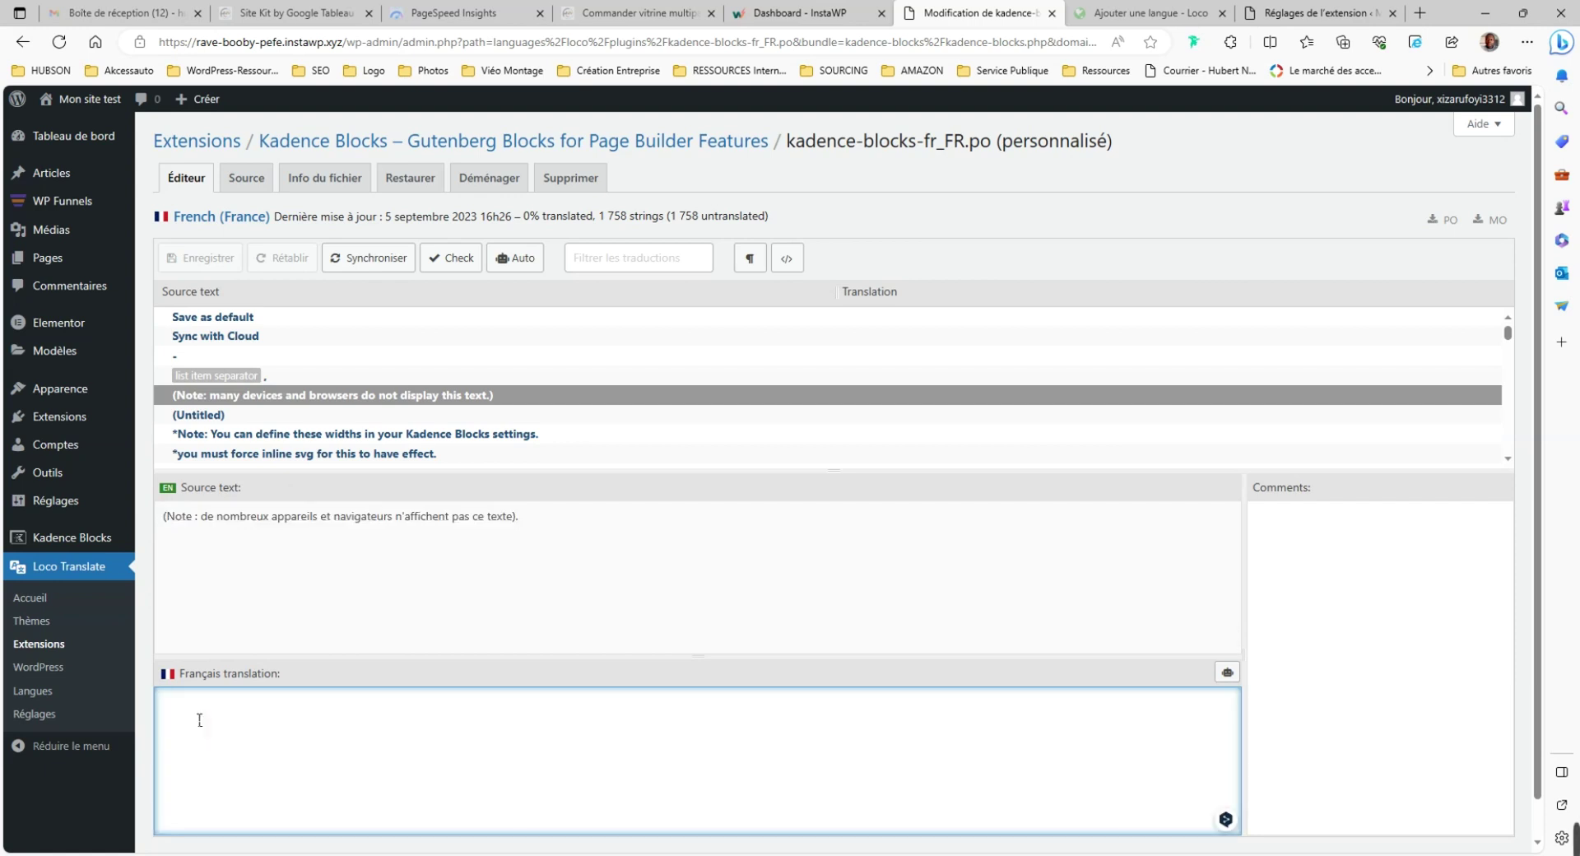
{"action": "key", "text": "ctrl+v"}
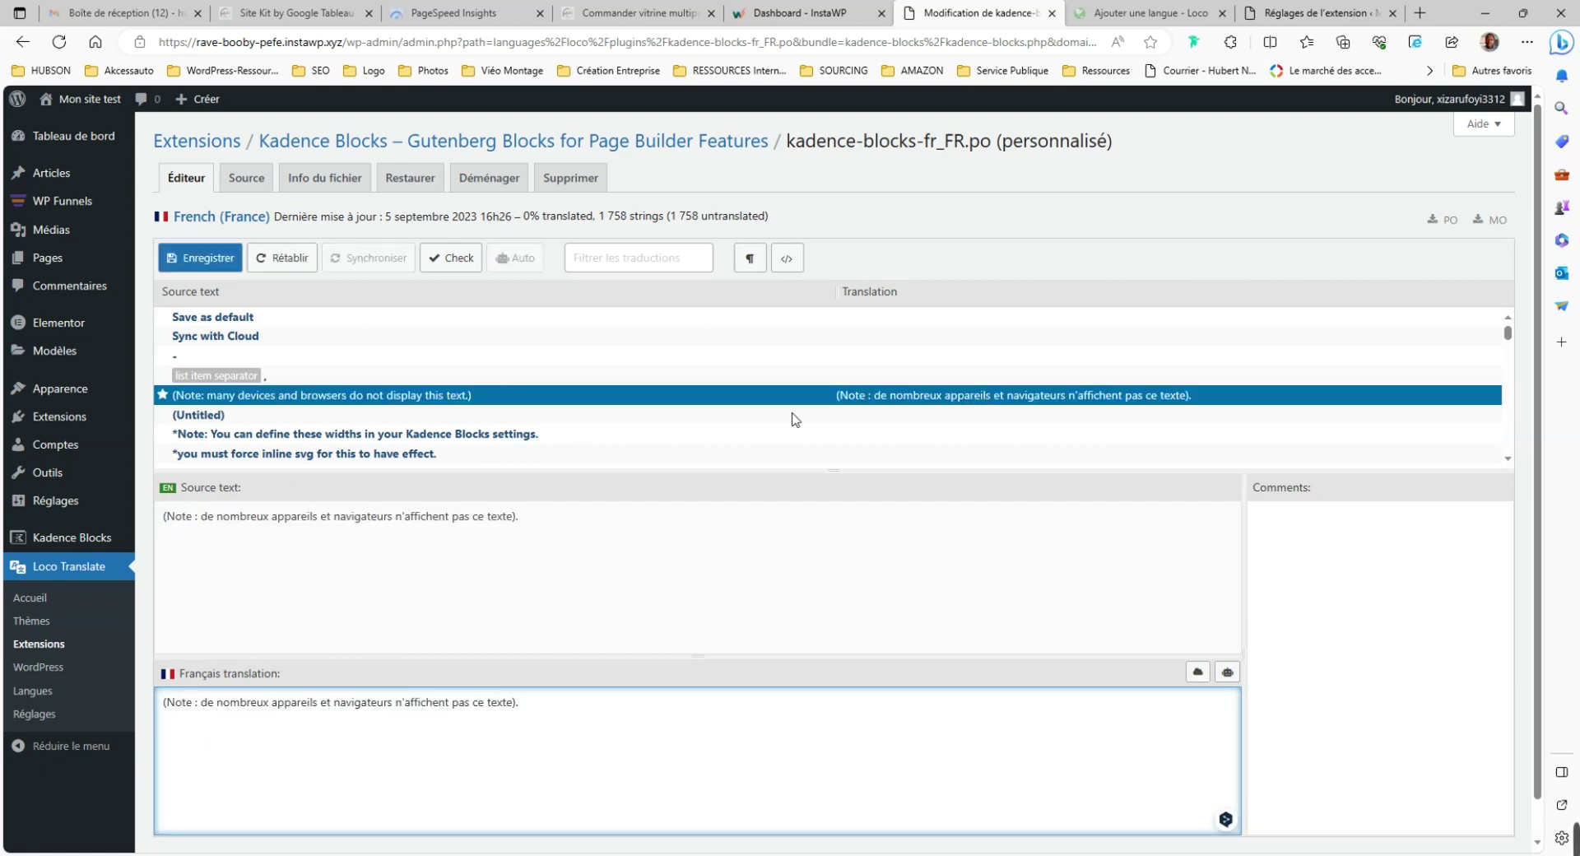
Save the French translation file of Kadence Blocks.
{"action": "scroll", "coordinate": [794, 420], "scroll_direction": "down", "scroll_amount": 1}
{"action": "scroll", "coordinate": [794, 420], "scroll_direction": "down", "scroll_amount": 3}
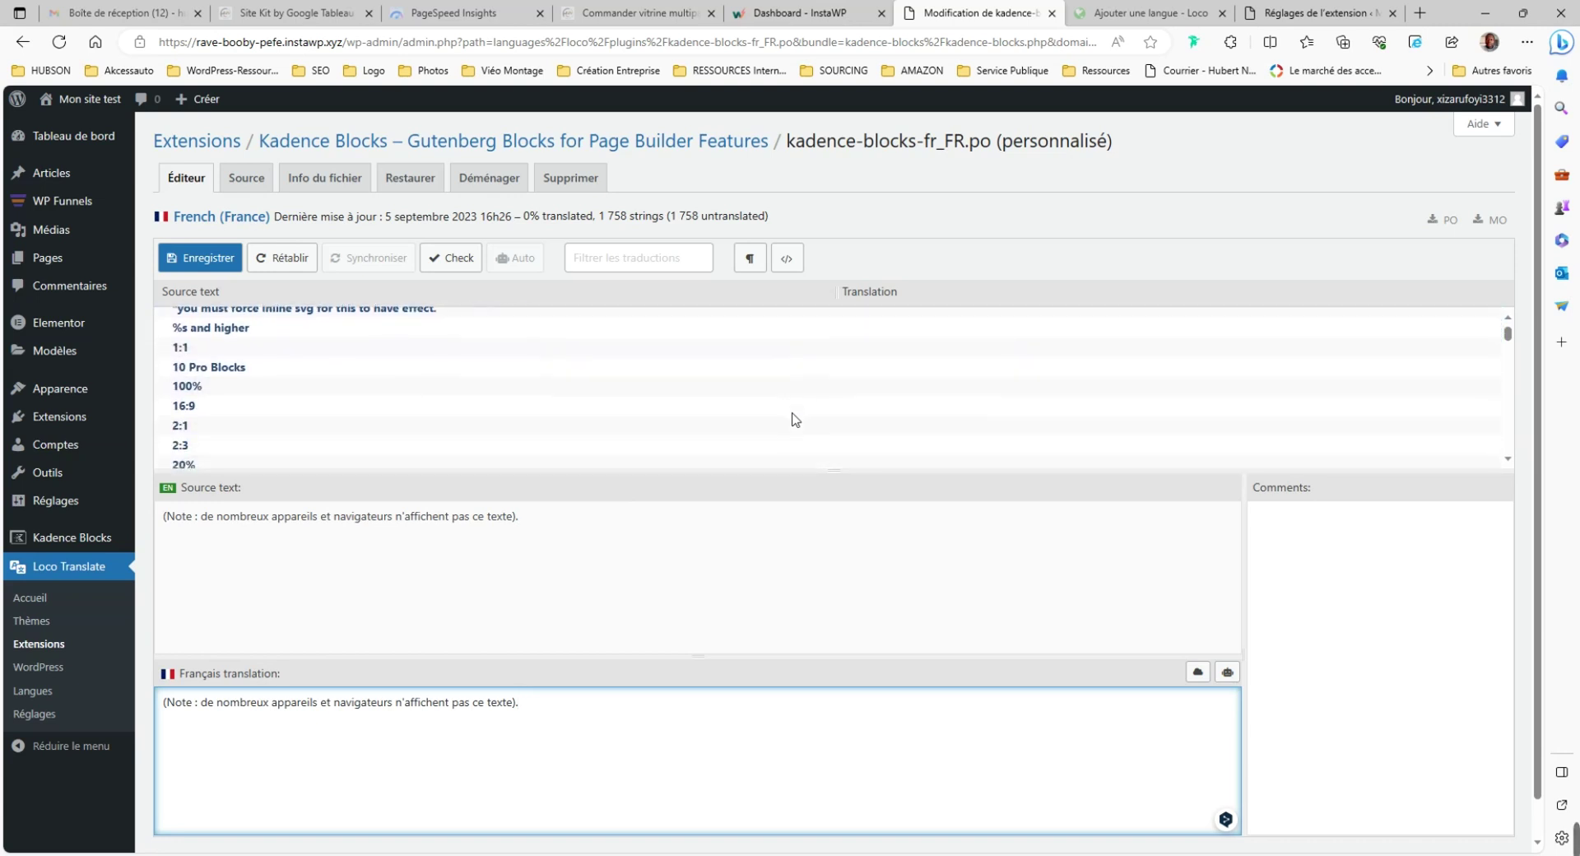
{"action": "scroll", "coordinate": [794, 420], "scroll_direction": "down", "scroll_amount": 4}
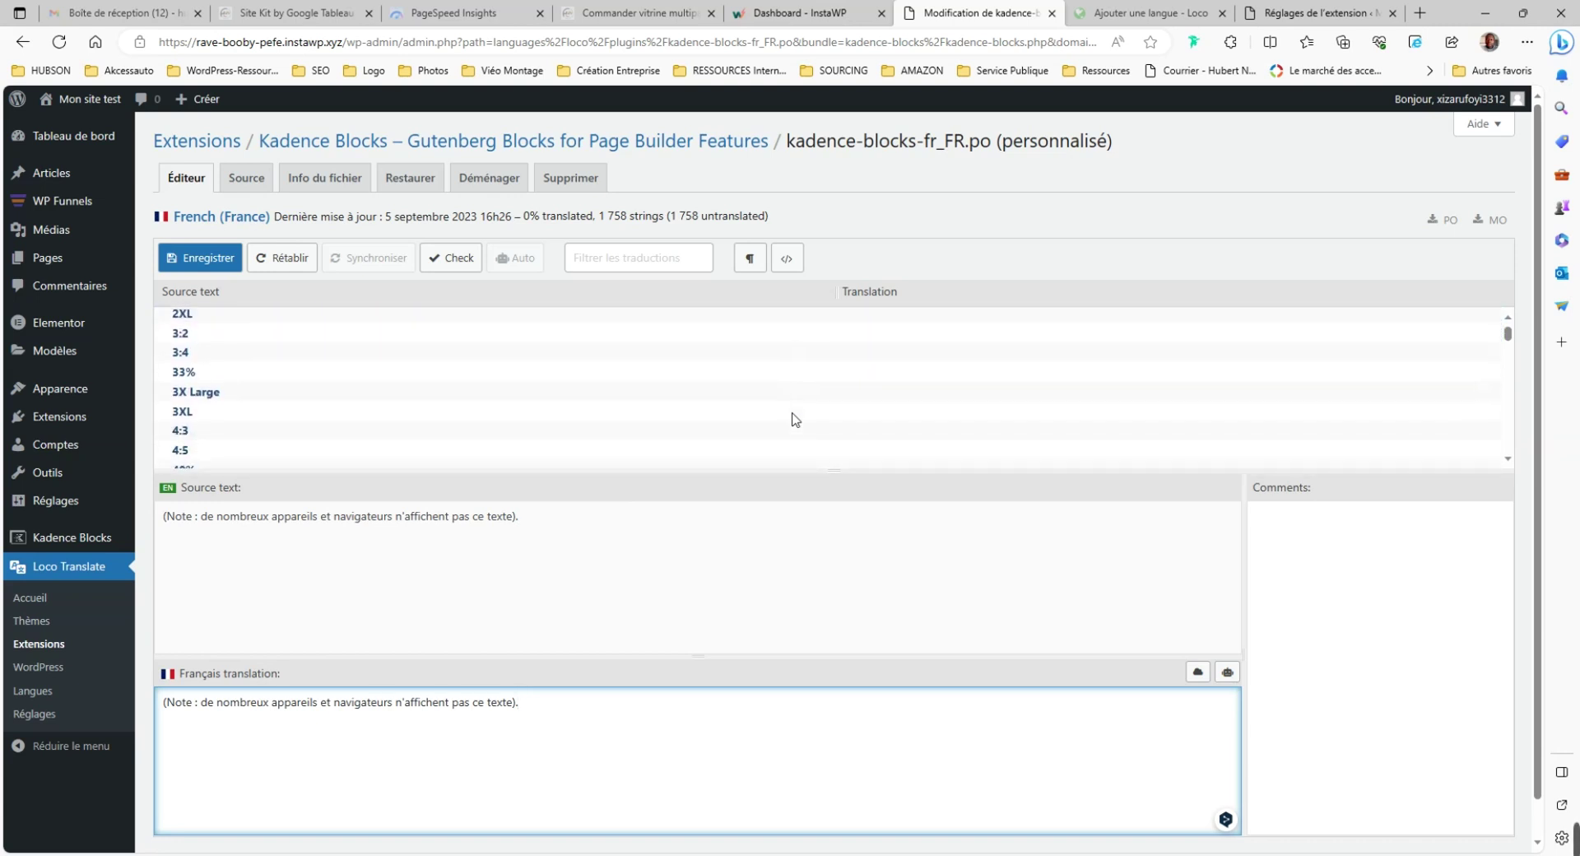
{"action": "scroll", "coordinate": [794, 419], "scroll_direction": "down", "scroll_amount": 2}
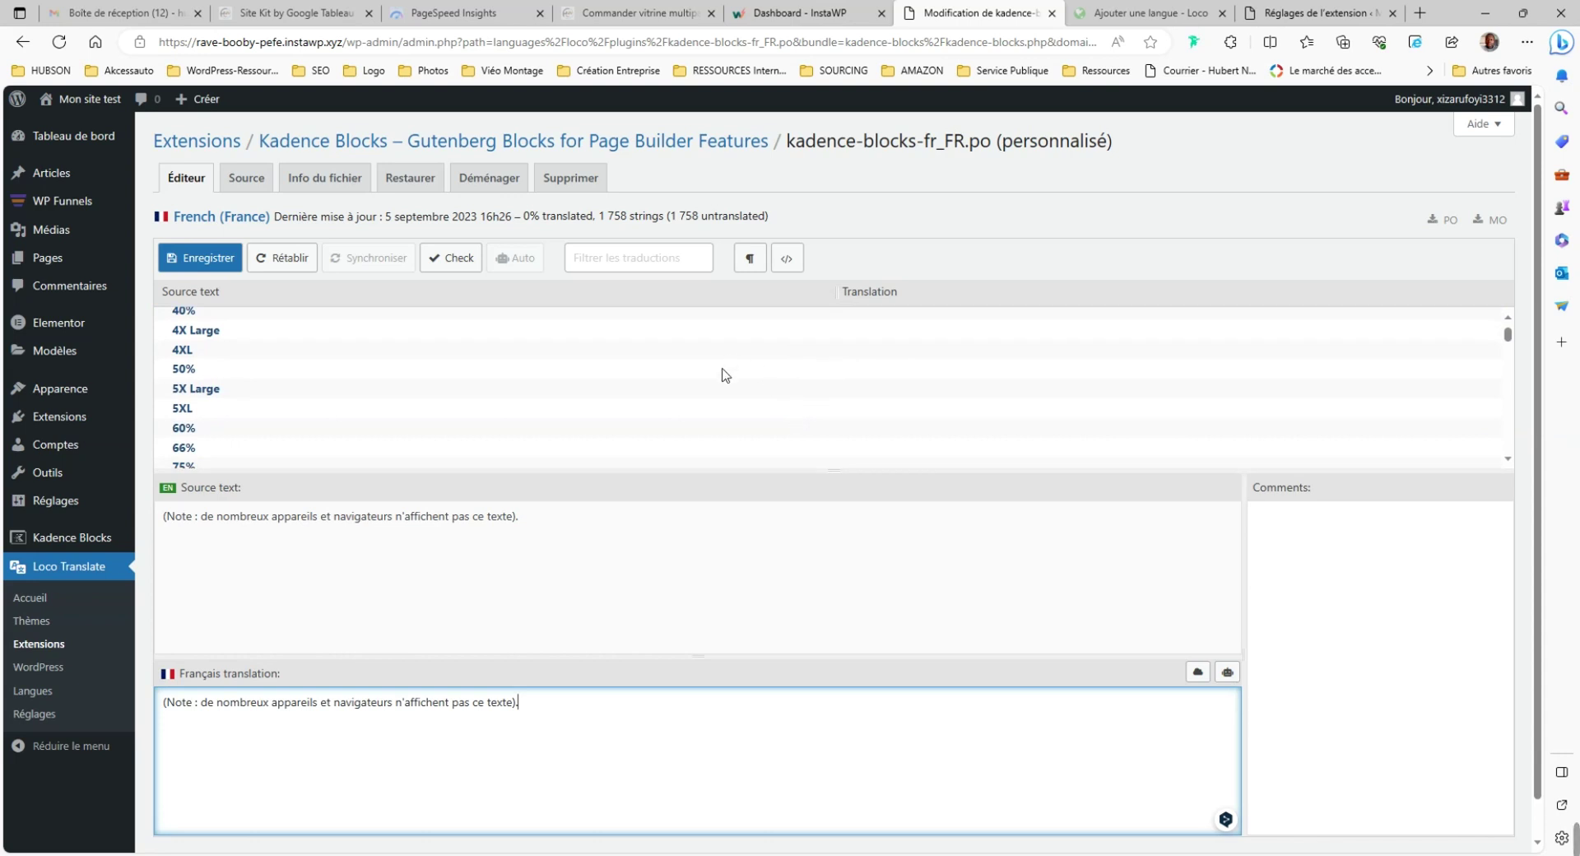
{"action": "scroll", "coordinate": [721, 381], "scroll_direction": "down", "scroll_amount": 2}
{"action": "scroll", "coordinate": [721, 381], "scroll_direction": "down", "scroll_amount": 3}
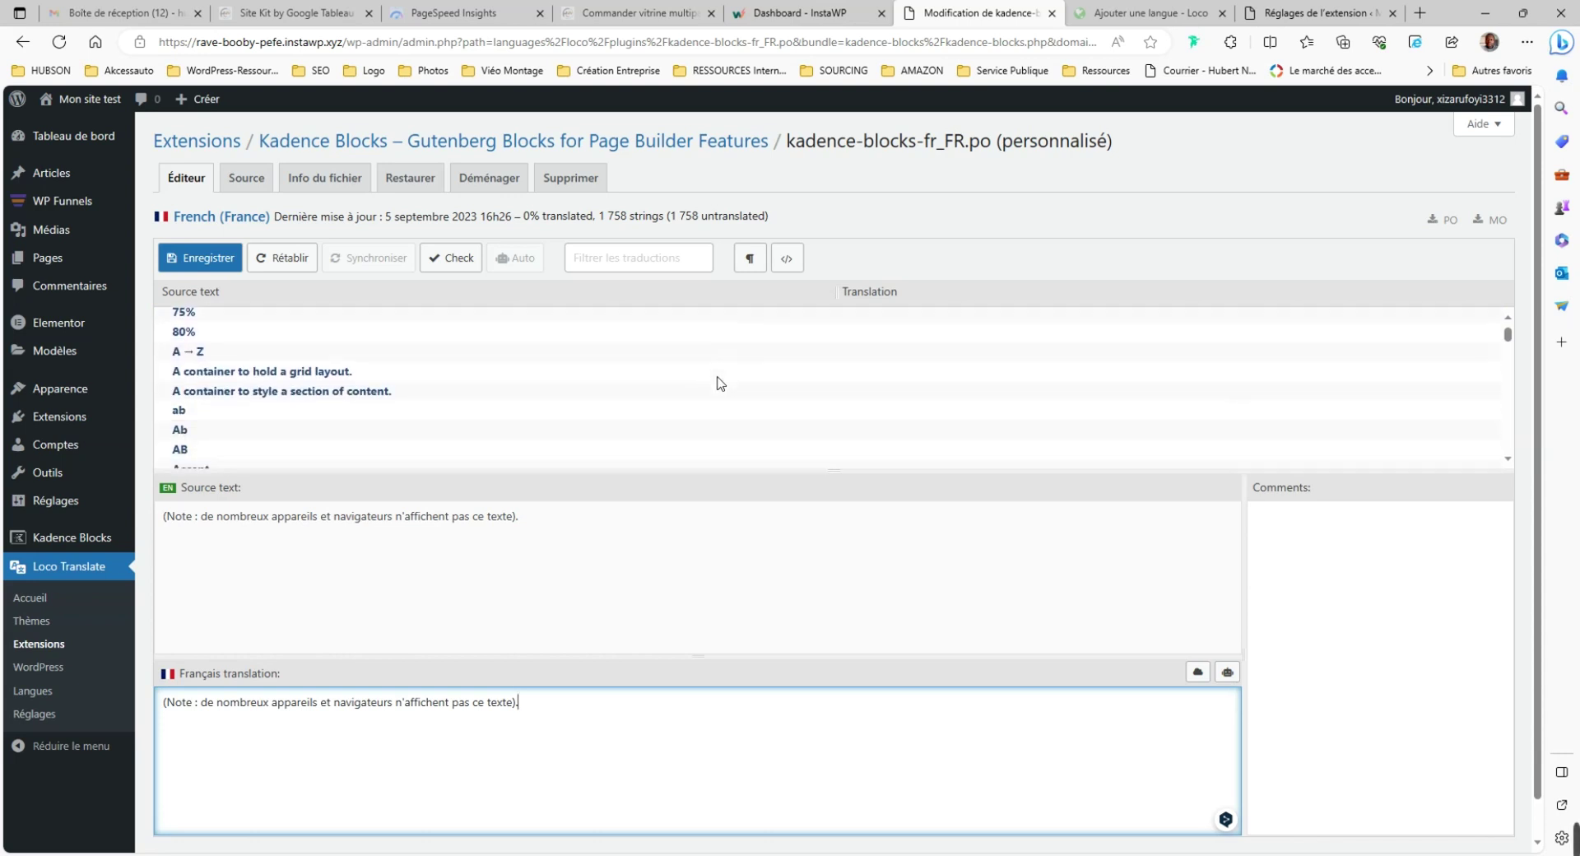
{"action": "left_click", "coordinate": [200, 261]}
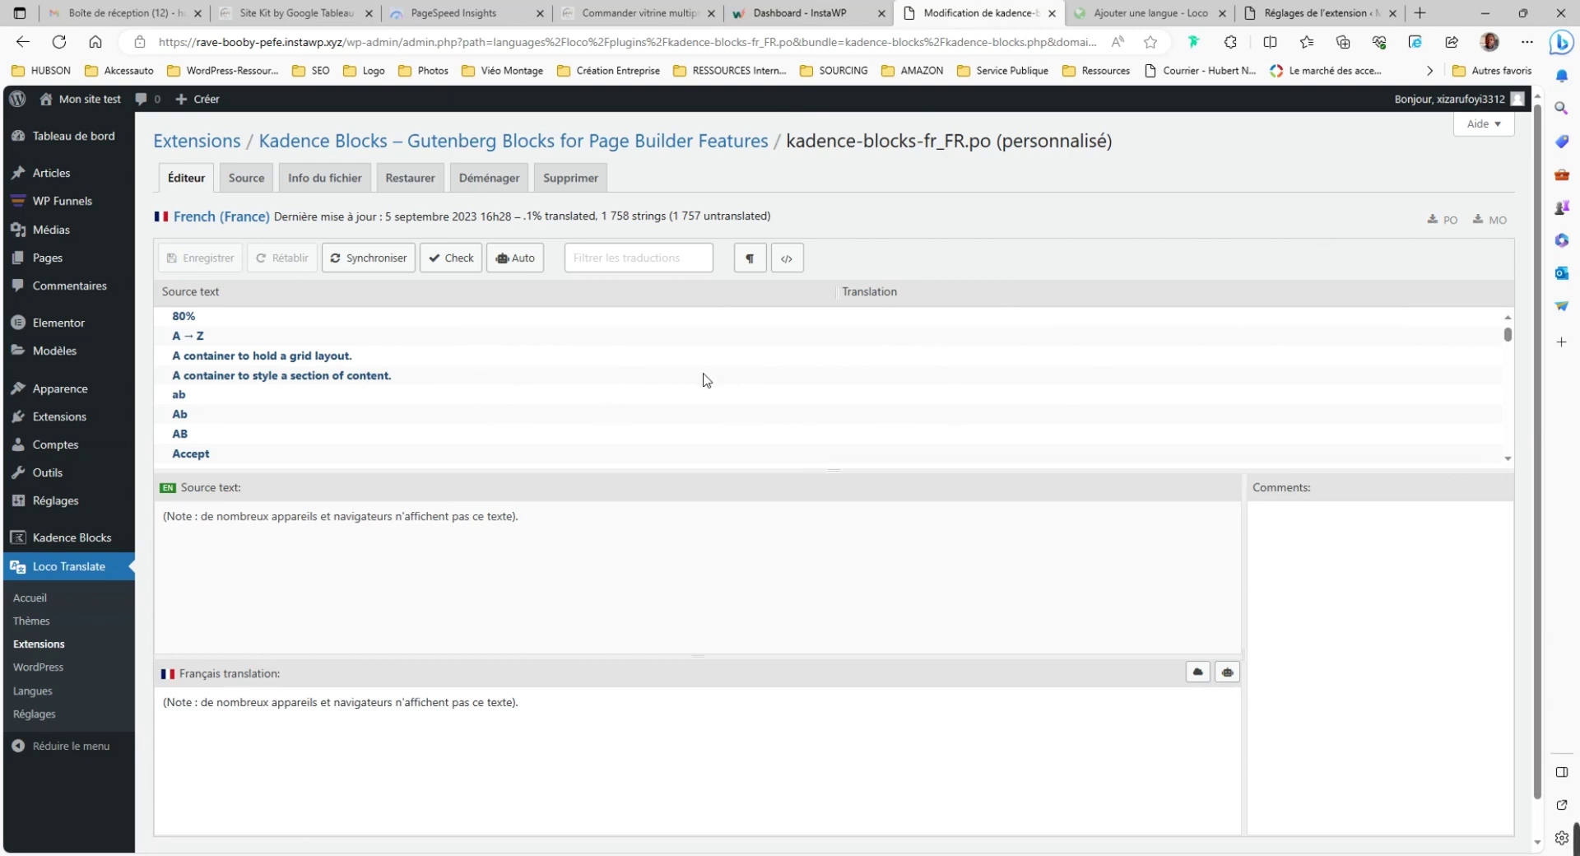
Filter the Kadence Blocks strings by "Active Background".
{"action": "scroll", "coordinate": [494, 395], "scroll_direction": "up", "scroll_amount": 1}
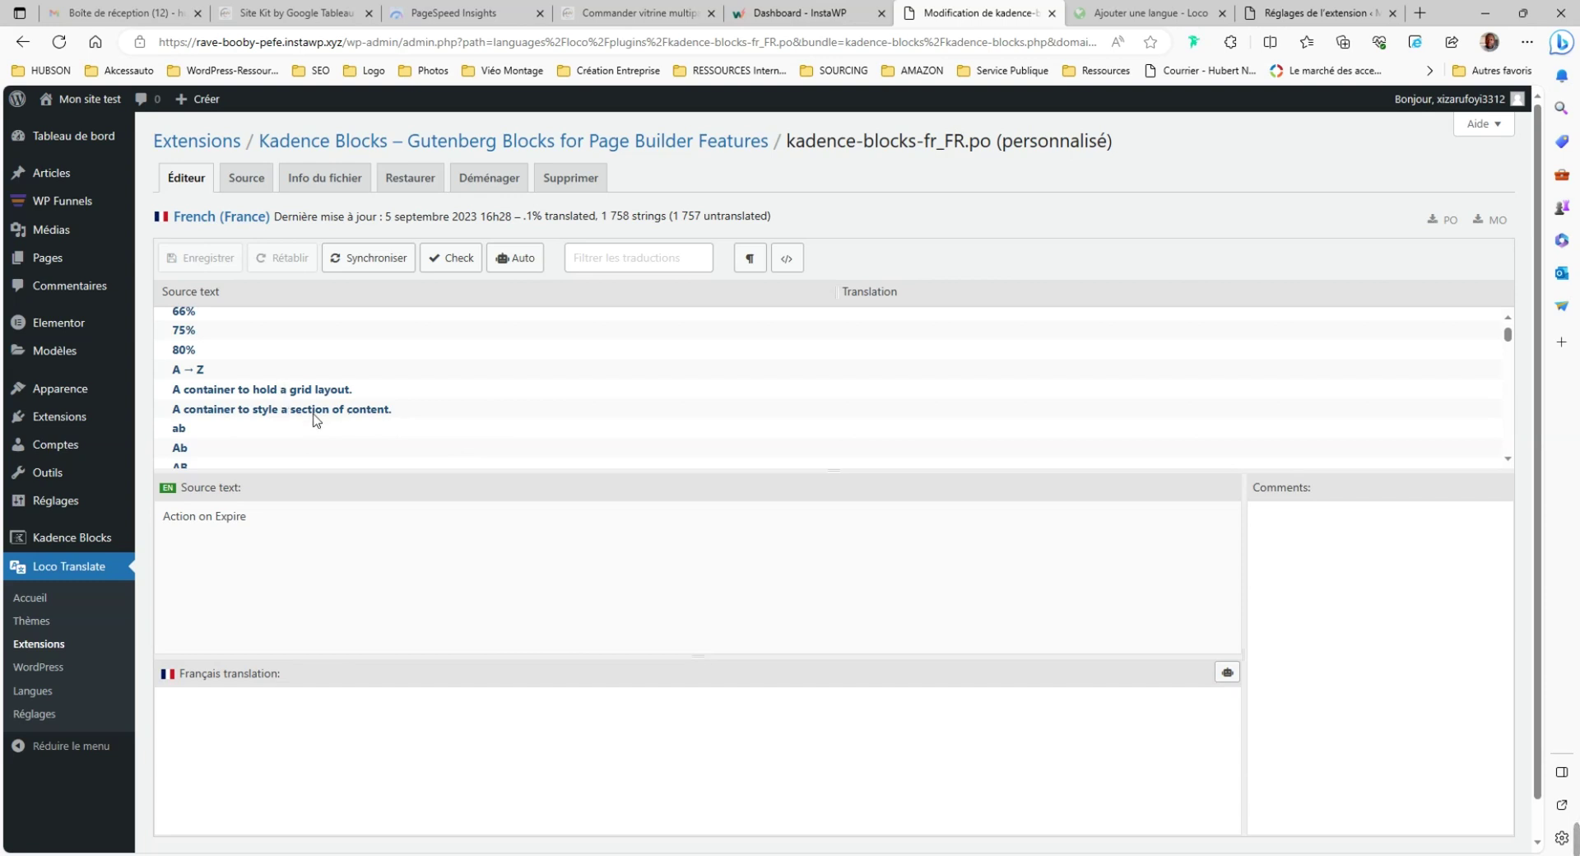
{"action": "scroll", "coordinate": [271, 436], "scroll_direction": "down", "scroll_amount": 3}
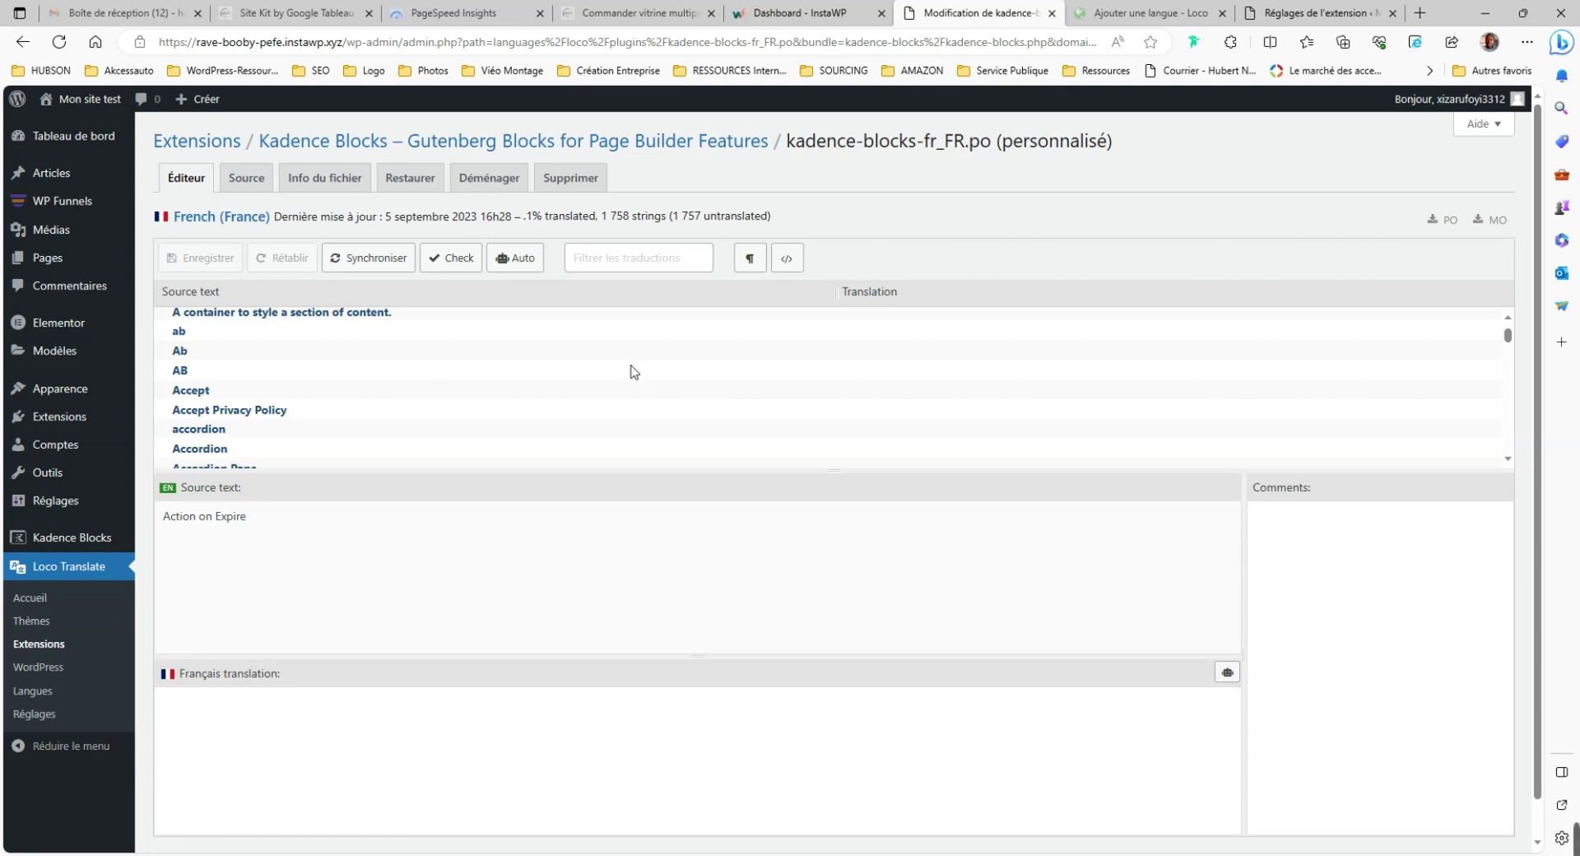
{"action": "left_click", "coordinate": [613, 258]}
{"action": "key", "text": "ctrl+v"}
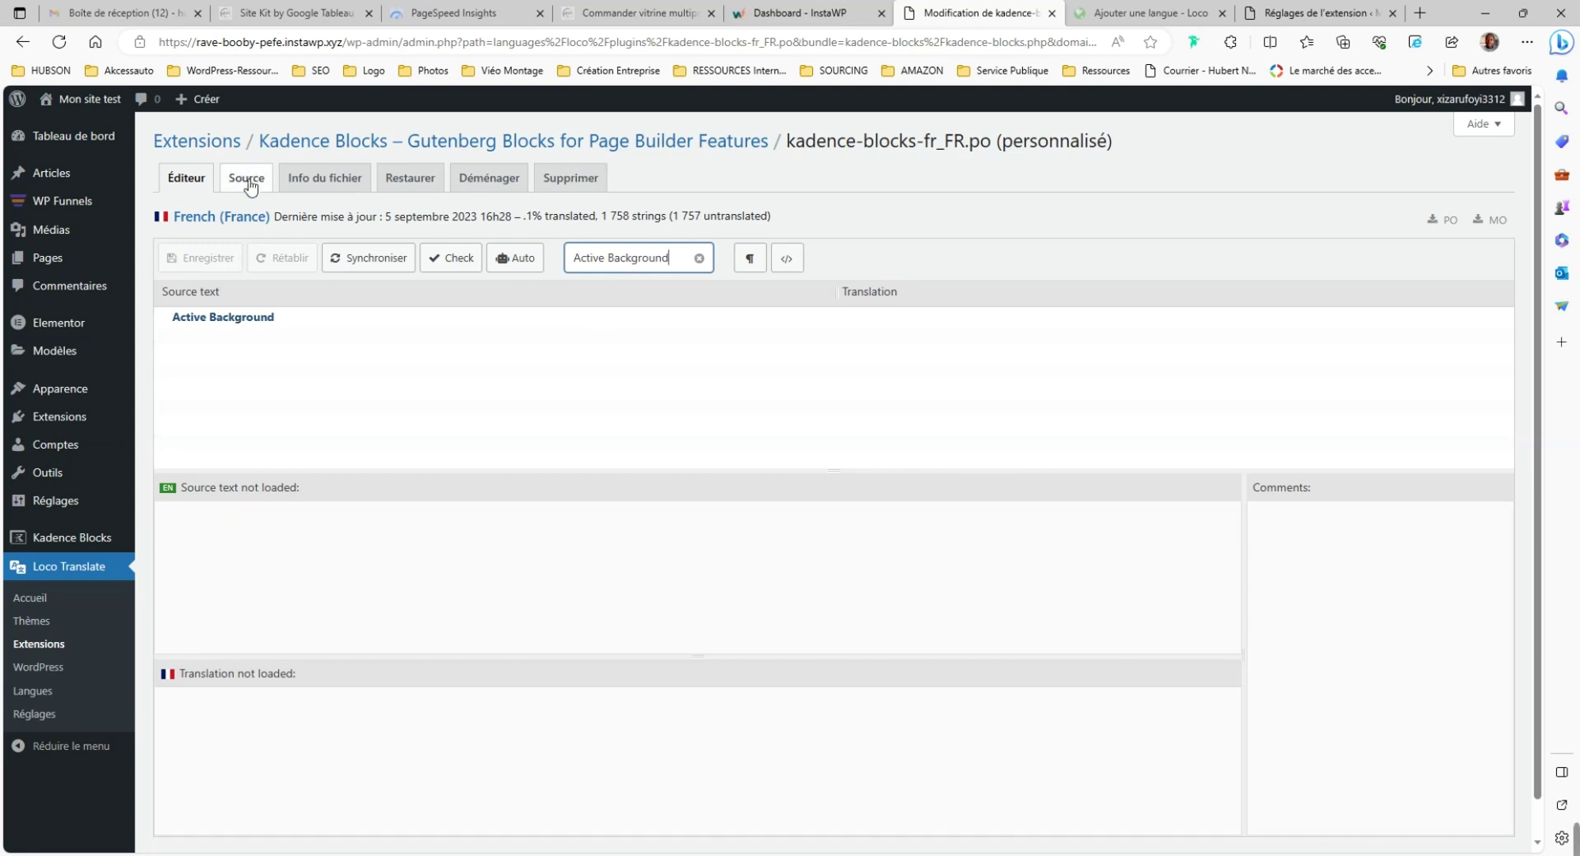
Select the "Active Background" string and translate its source text into French with DeepL.
{"action": "left_click", "coordinate": [254, 320]}
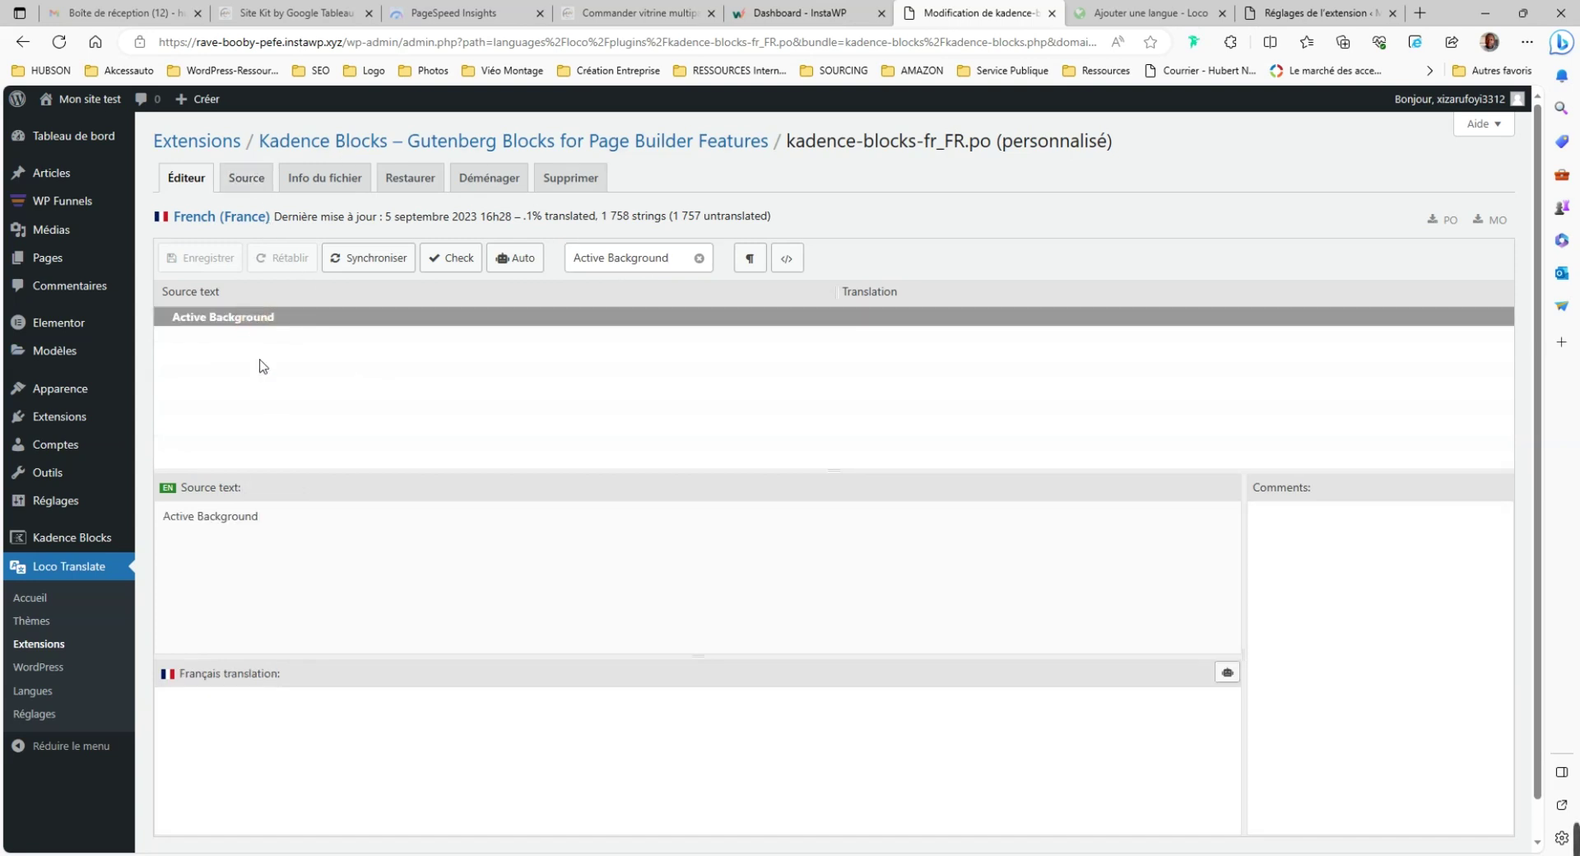
{"action": "left_click", "coordinate": [533, 590]}
{"action": "left_click", "coordinate": [1226, 639]}
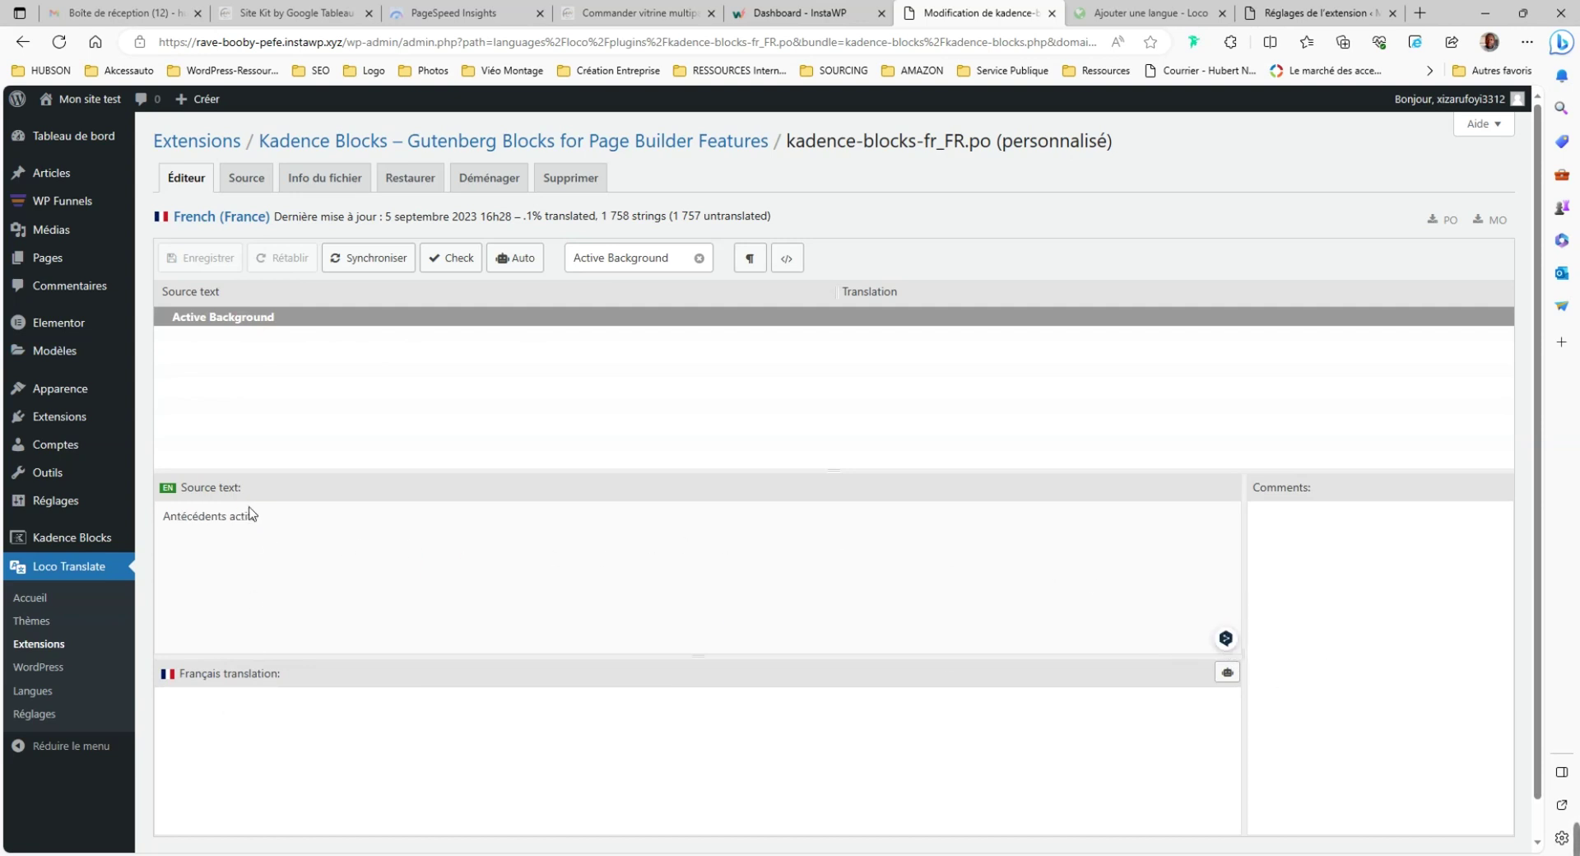
Copy "Antécédents actifs" from the source text into the French translation of "Active Background" and save the file.
{"action": "left_click_drag", "start_coordinate": [262, 516], "coordinate": [158, 520]}
{"action": "key", "text": "ctrl+c"}
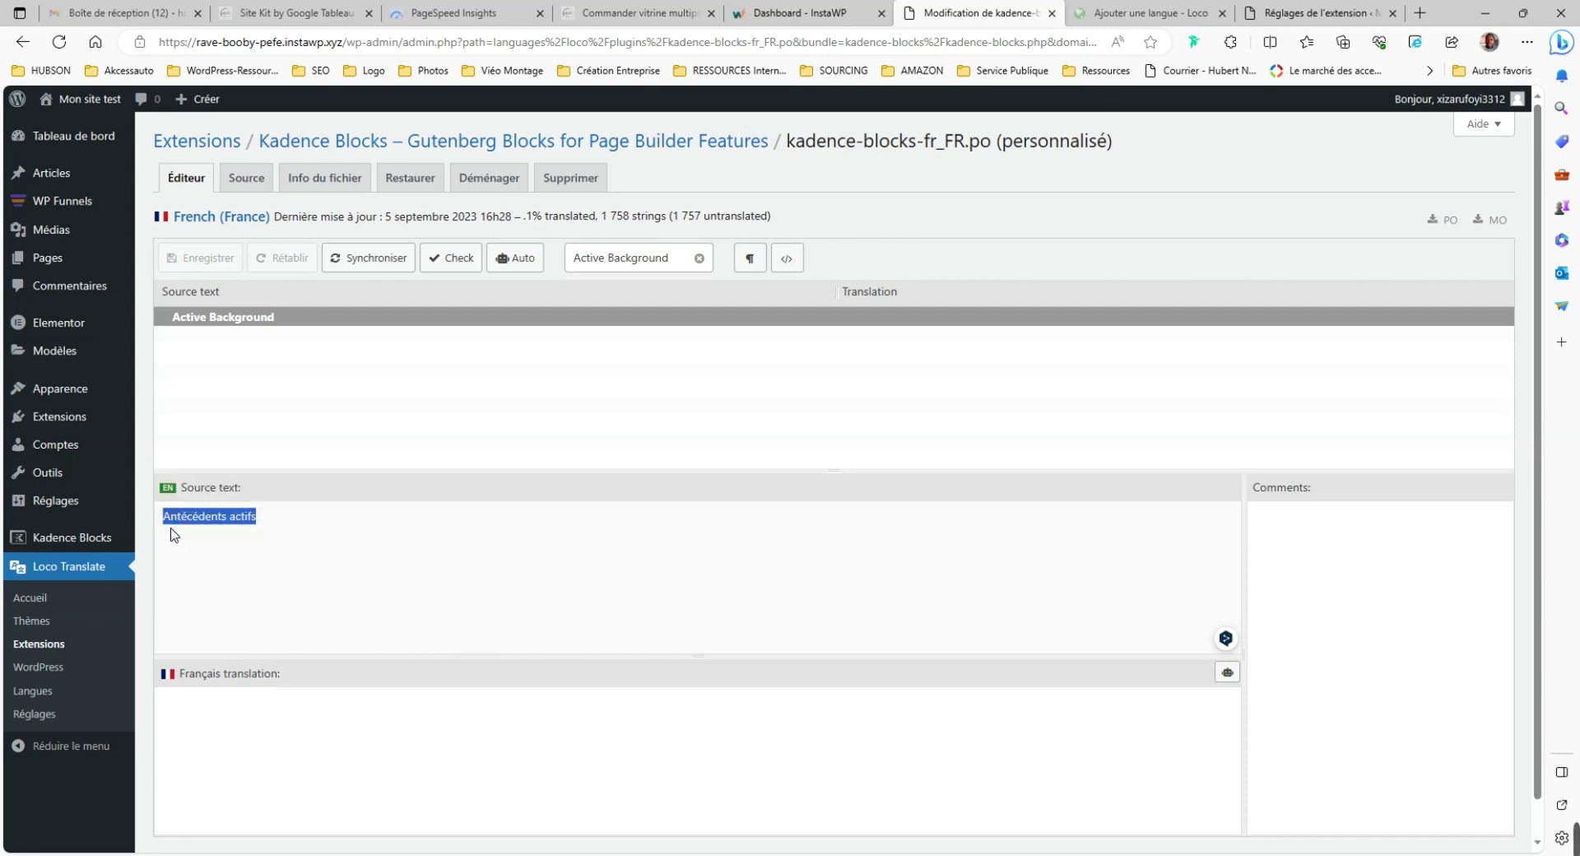
{"action": "left_click", "coordinate": [256, 707]}
{"action": "key", "text": "ctrl+v"}
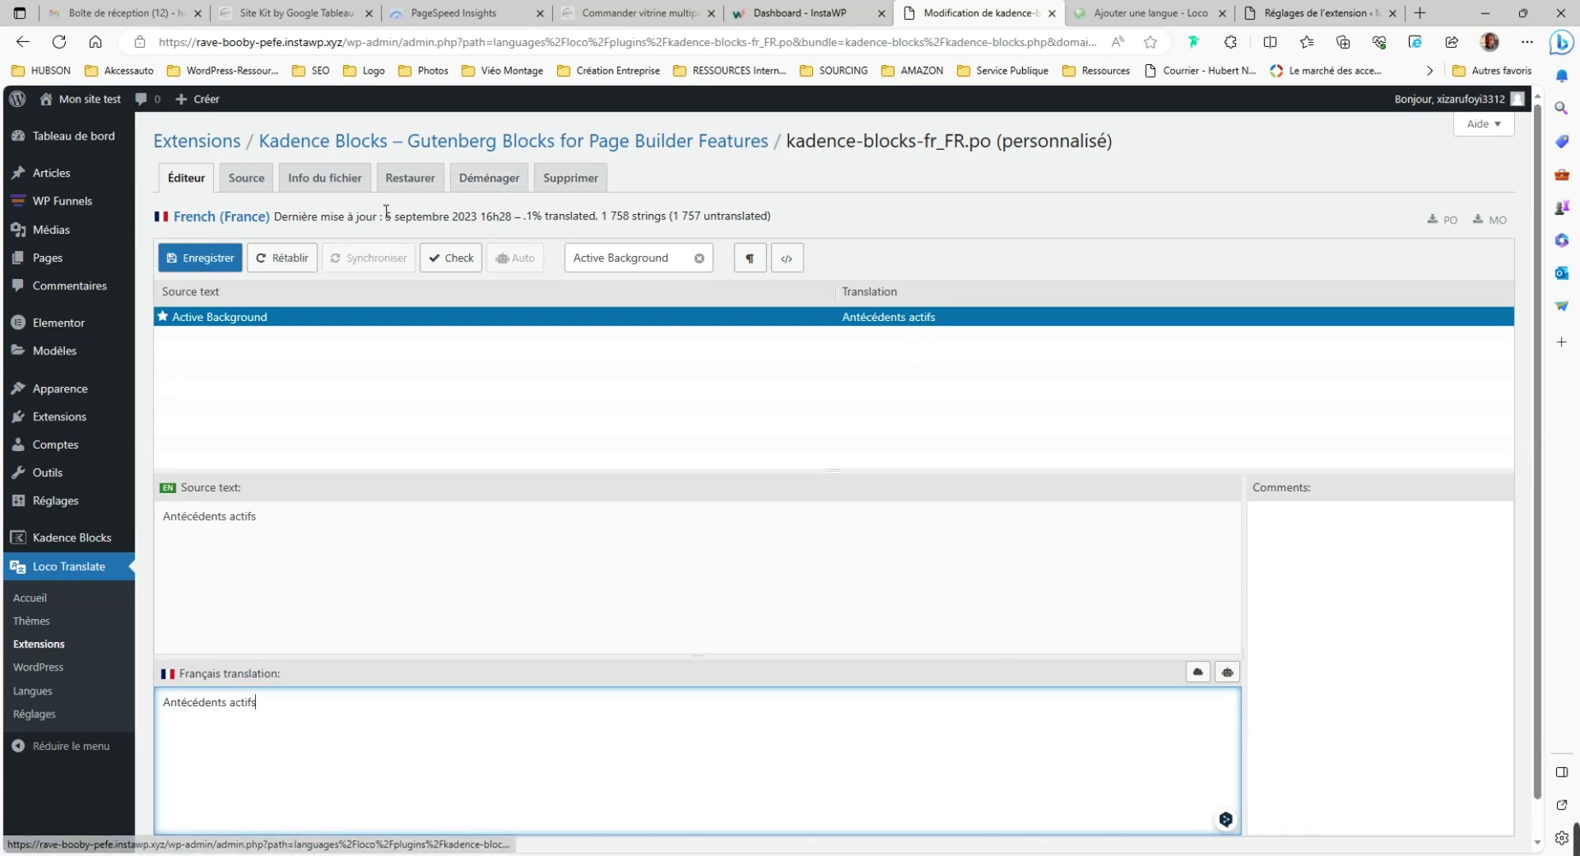
{"action": "left_click", "coordinate": [190, 262]}
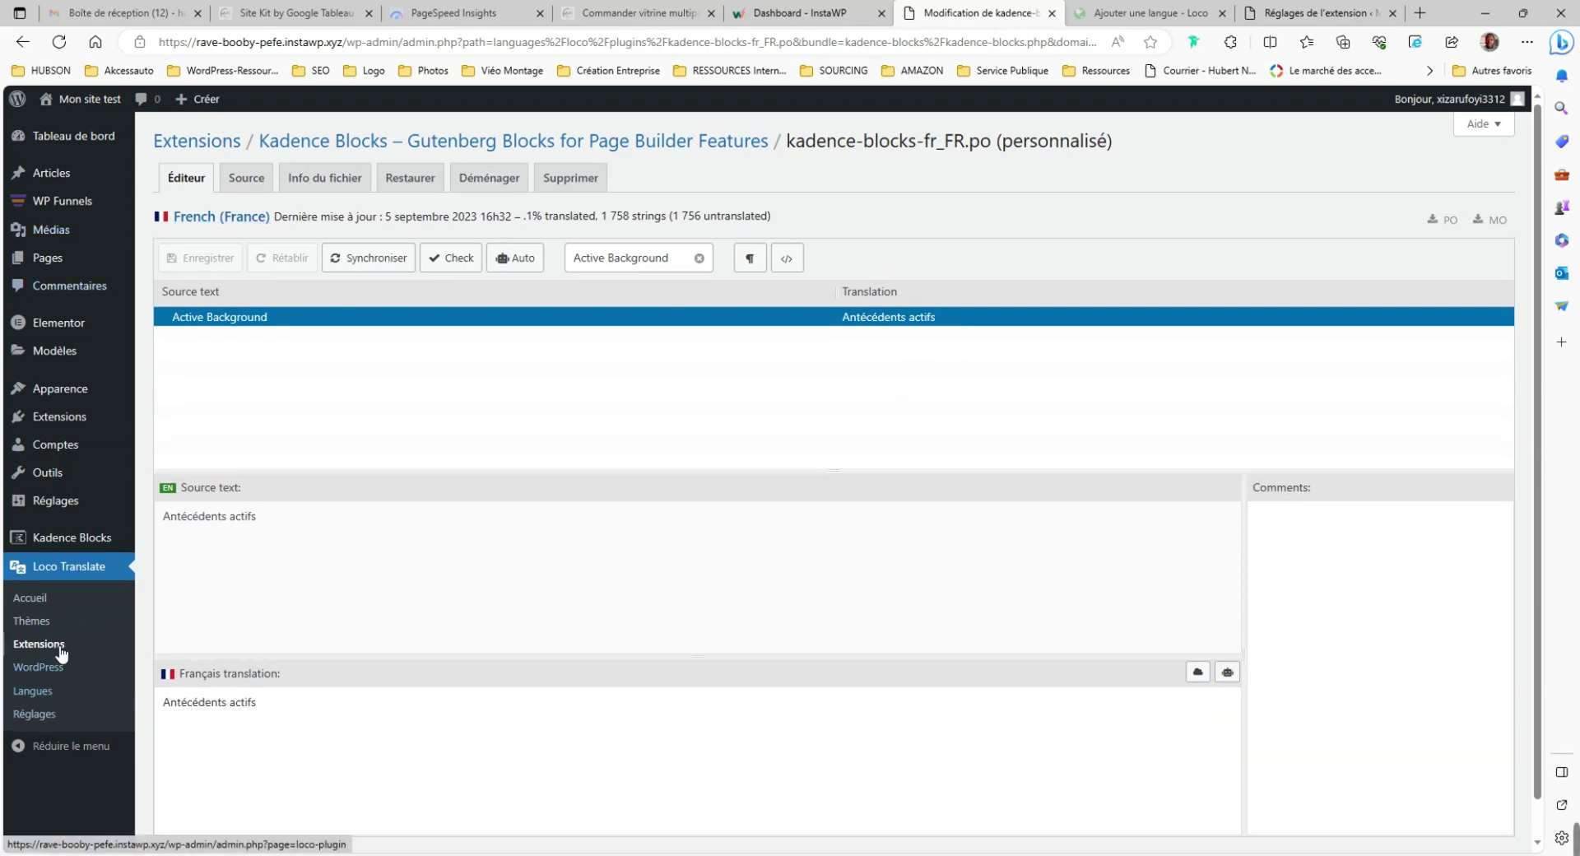
Open the Loco Translate overview and return to the WordPress dashboard.
{"action": "left_click", "coordinate": [91, 571]}
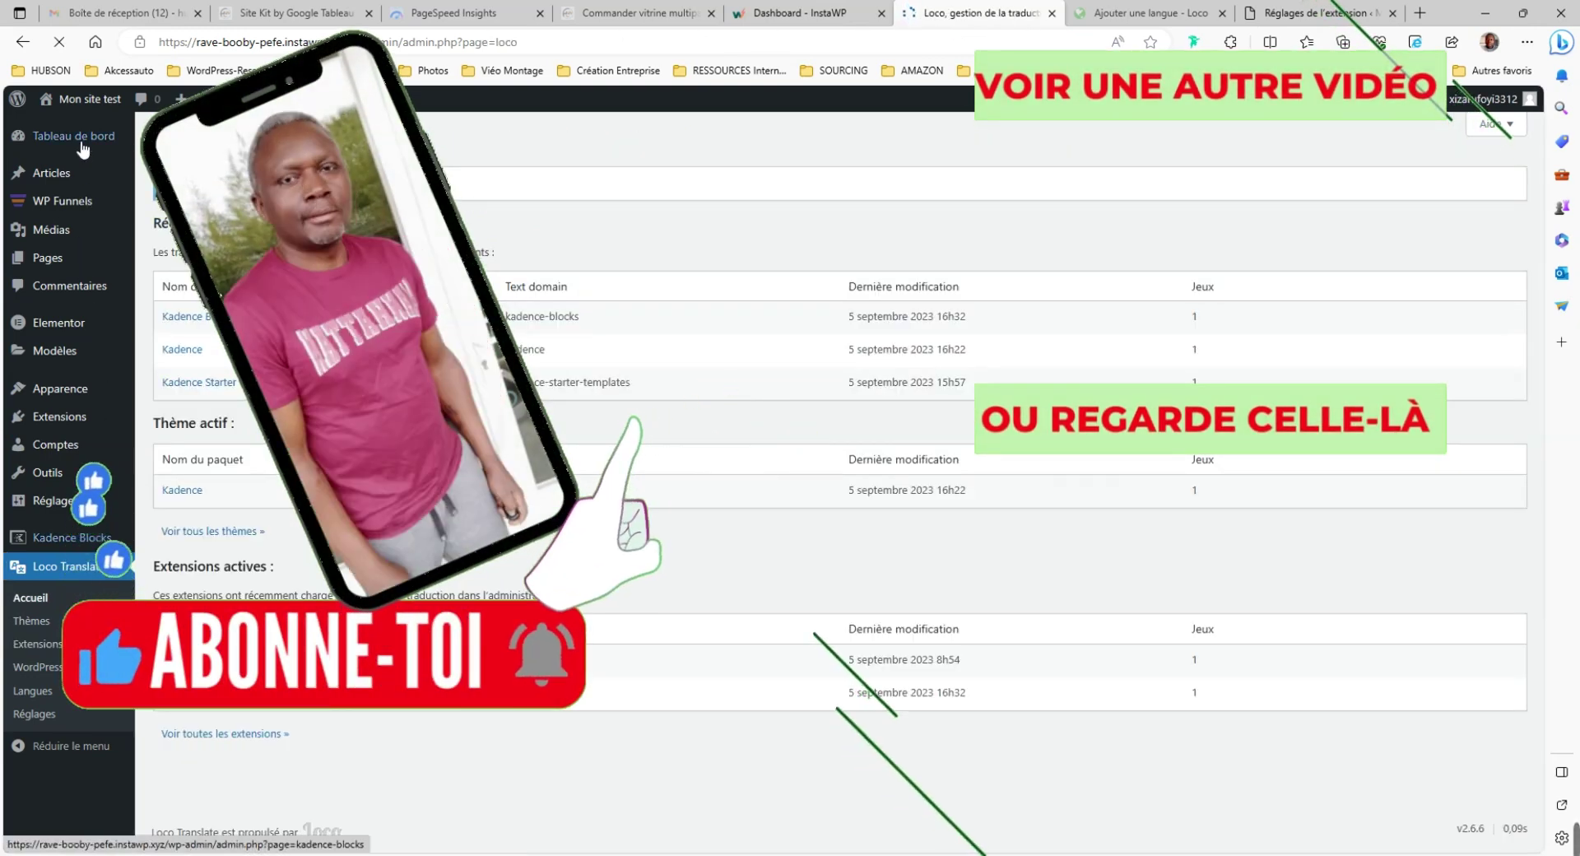
{"action": "left_click", "coordinate": [81, 140]}
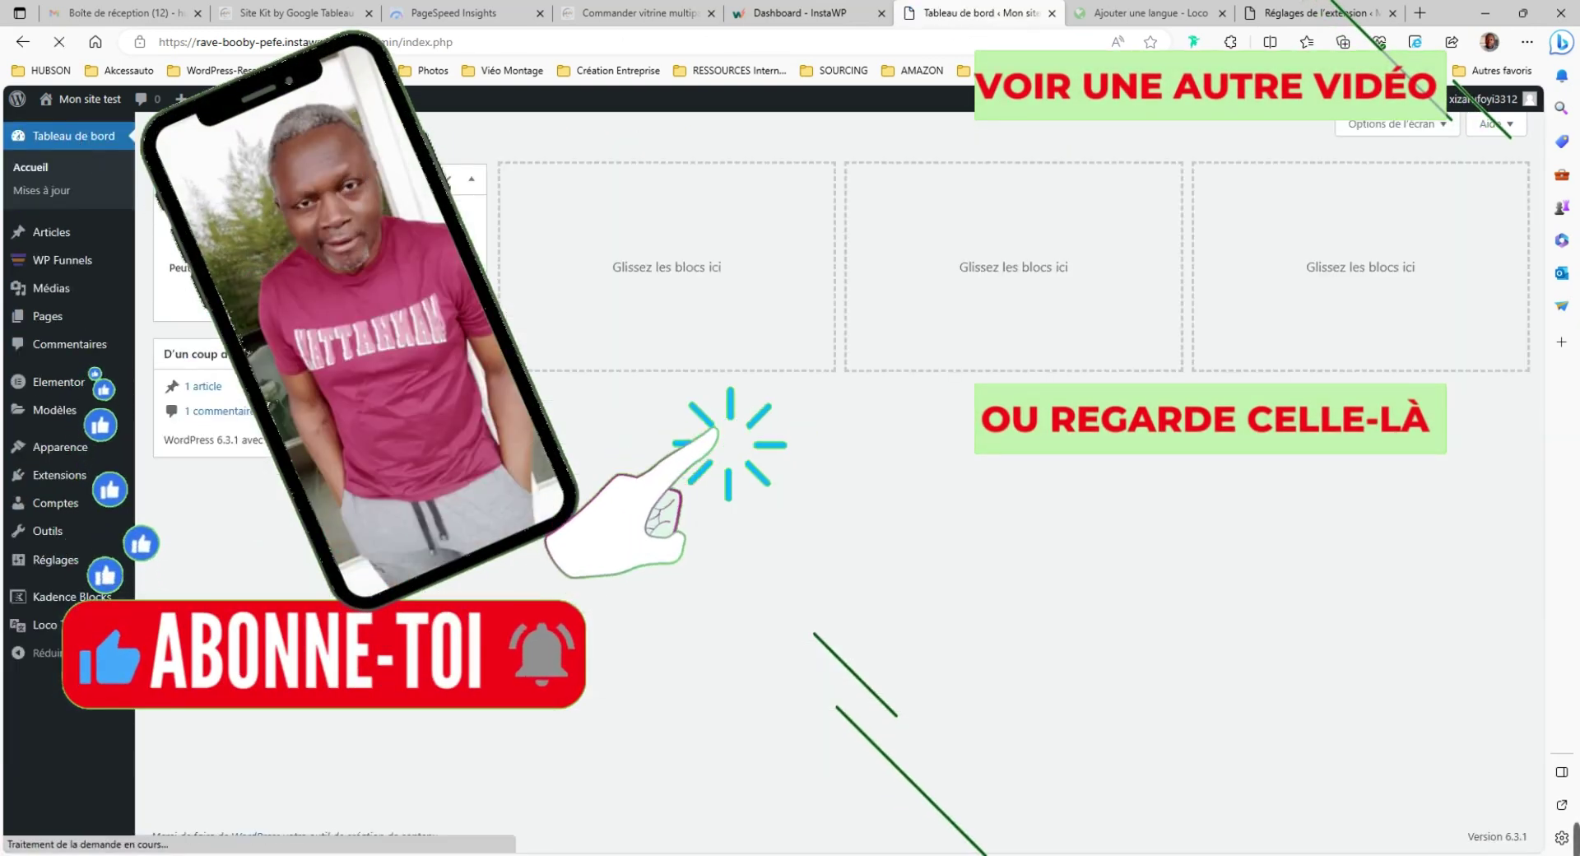